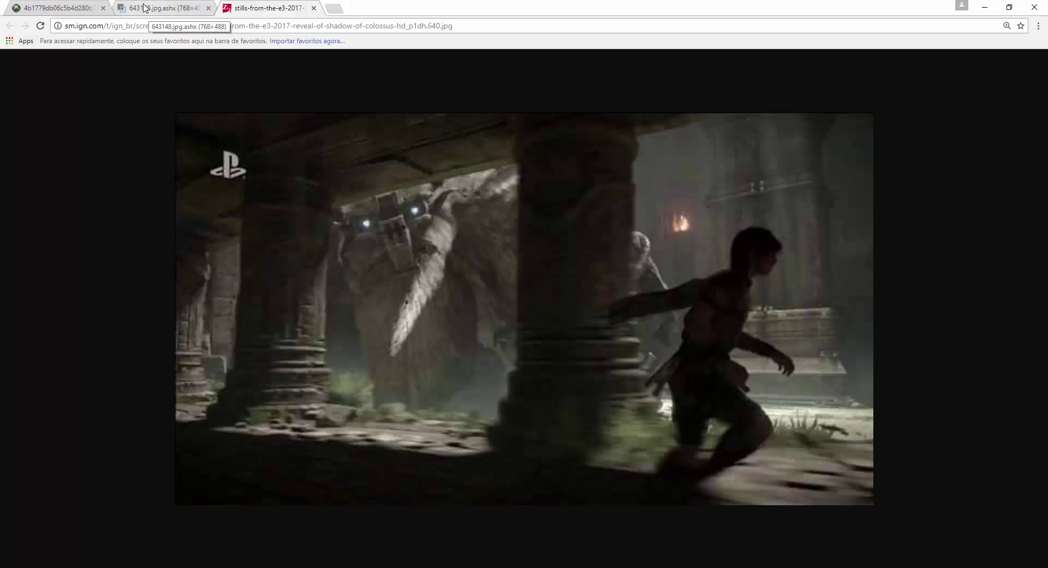
Review the lighting and atmosphere in the three game reference images open in the browser.
click(55, 8)
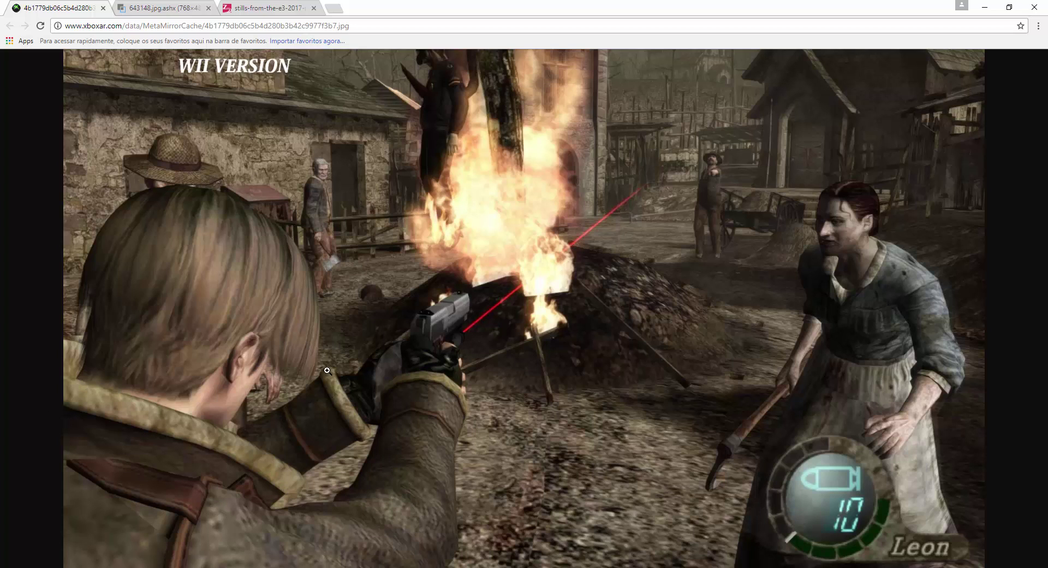
click(169, 16)
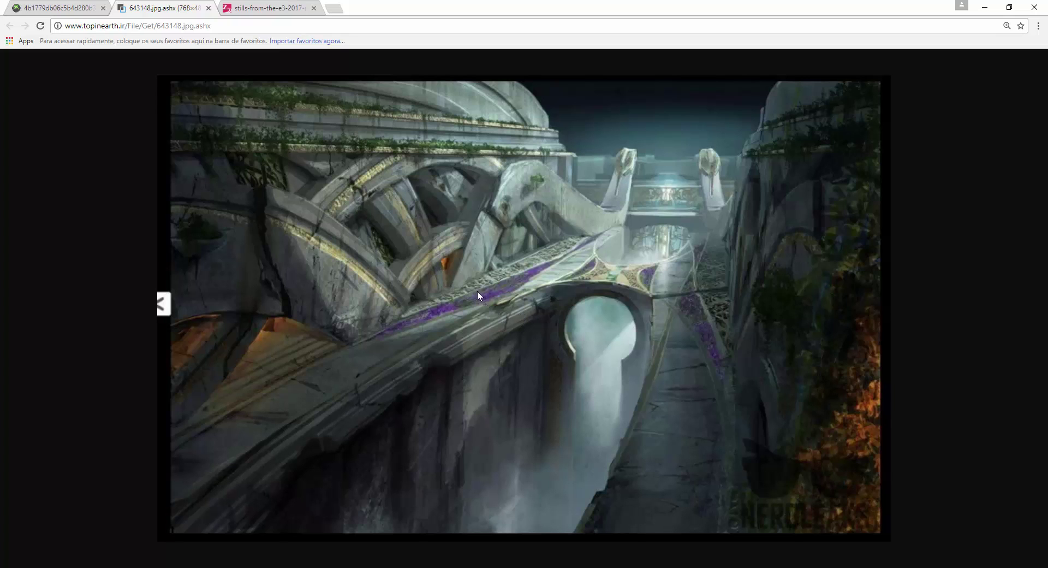
click(287, 8)
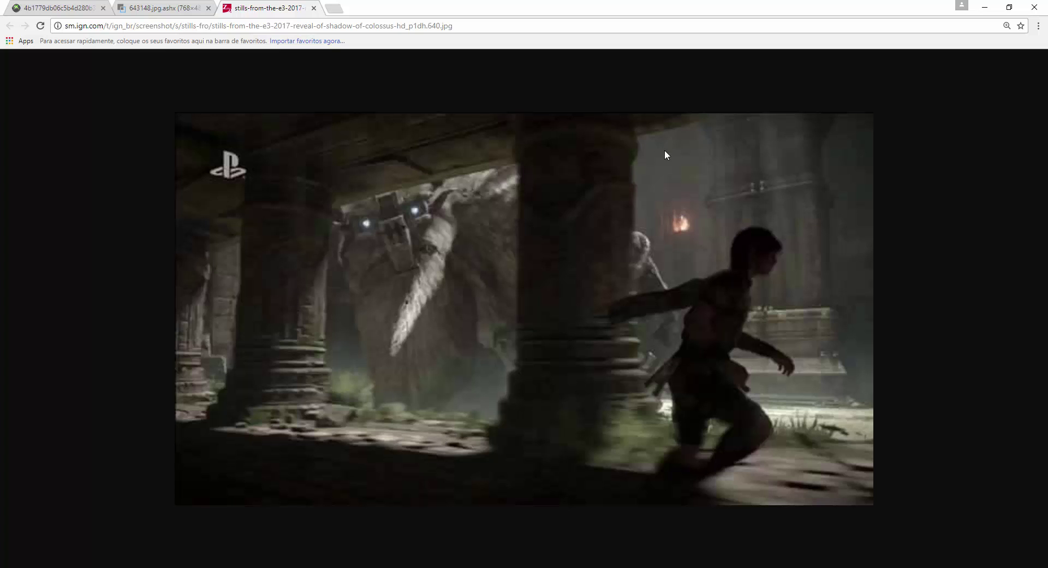
Switch to Blender, delete the default cube and add a plane mesh at the origin.
click(579, 567)
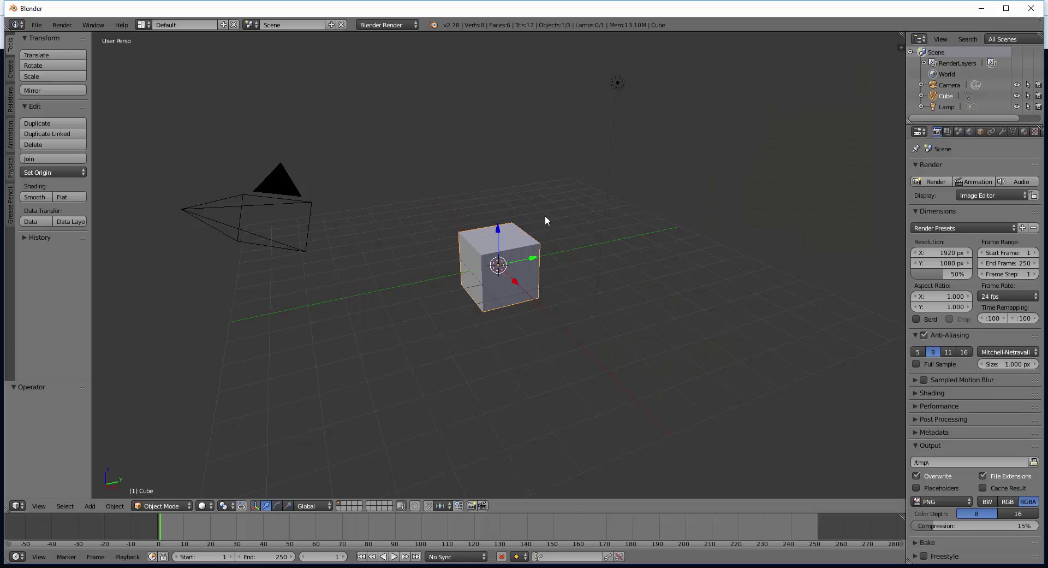
key(x)
click(496, 274)
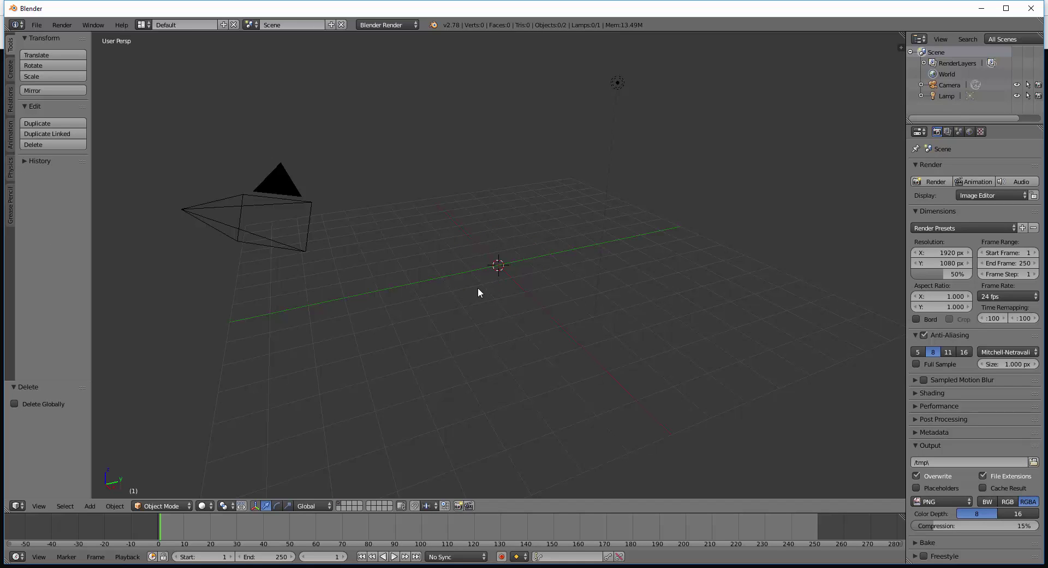
key(shift+a)
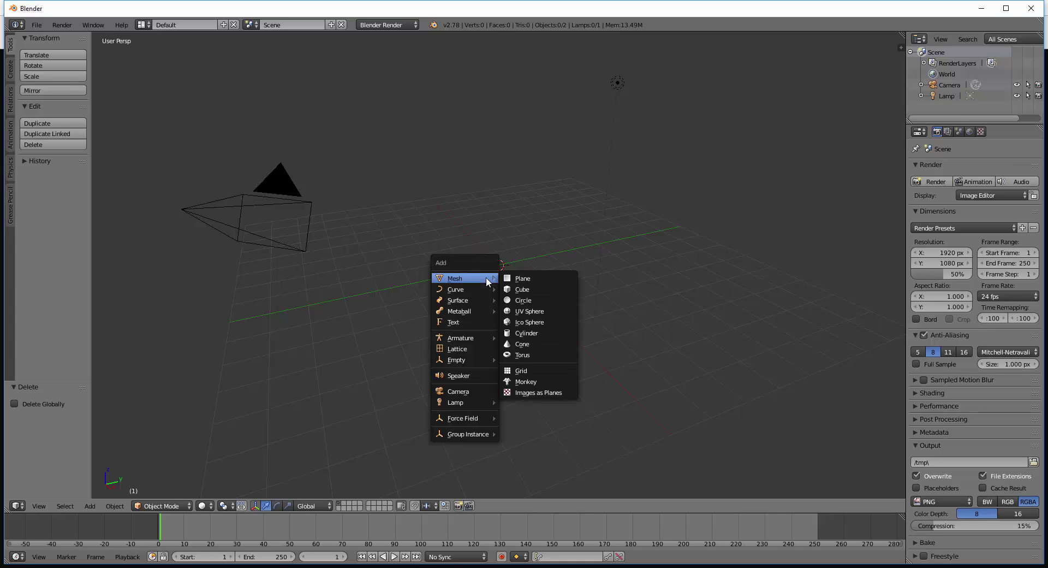
click(523, 279)
Show the 3D view's properties sidebar and start the Screencast Keys display.
key(n)
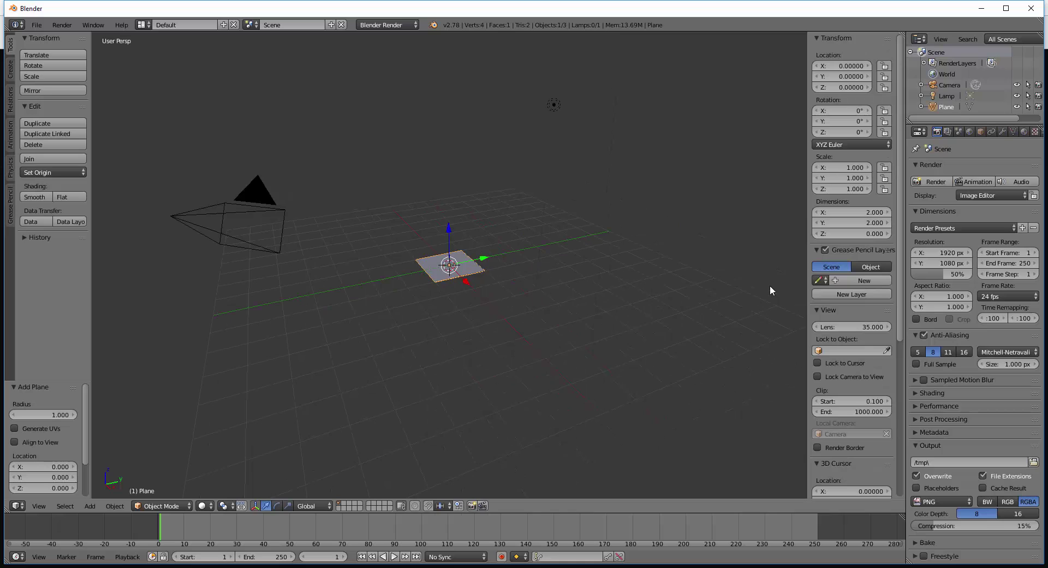
scroll(784, 290, down, 4)
scroll(840, 344, down, 5)
scroll(840, 344, down, 5)
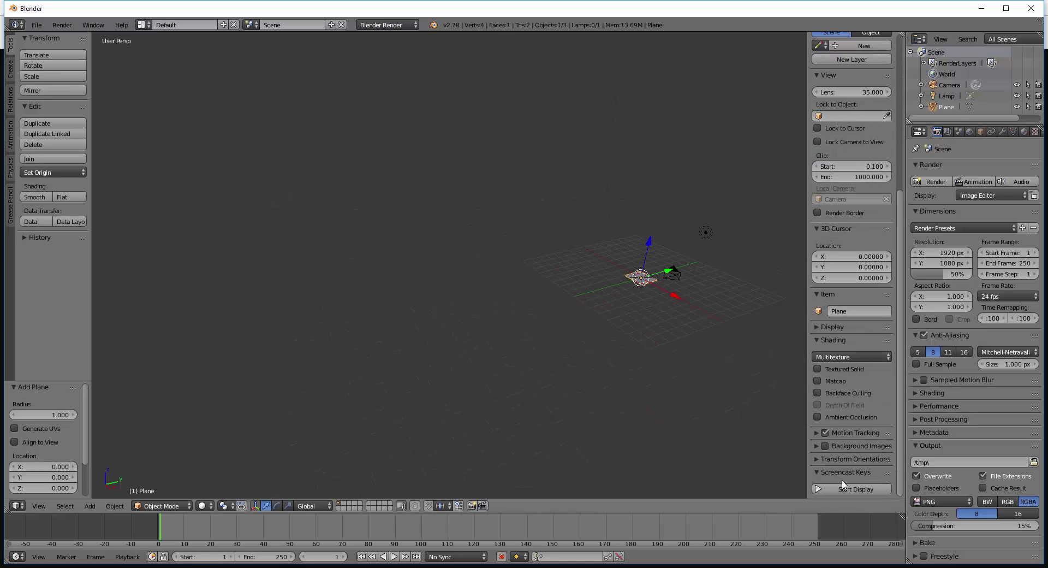
click(840, 487)
Scale the plane up uniformly by a factor of about 3.29.
scroll(693, 267, up, 5)
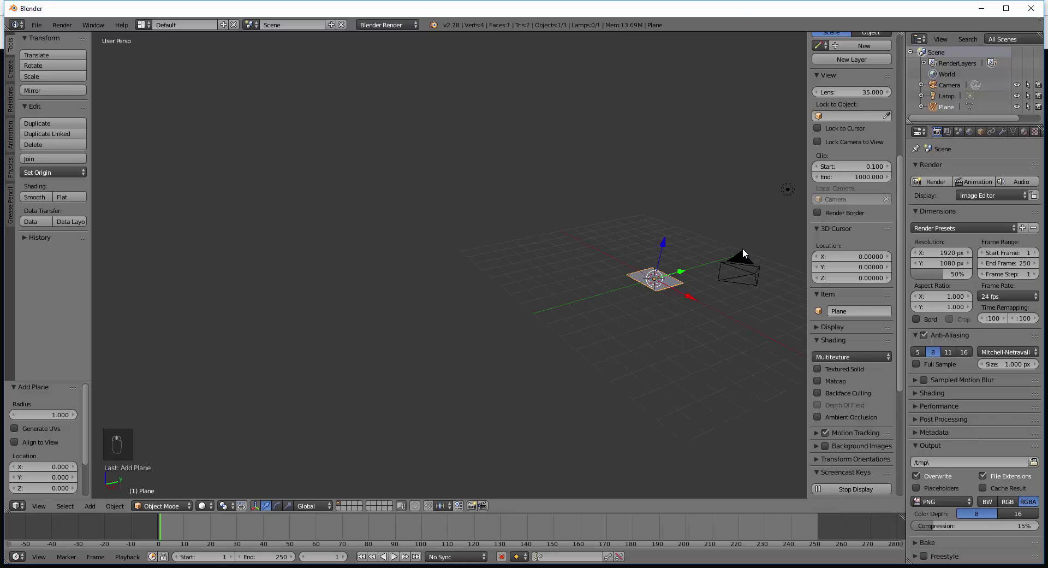
middle_drag(743, 247, 545, 295)
scroll(545, 295, up, 3)
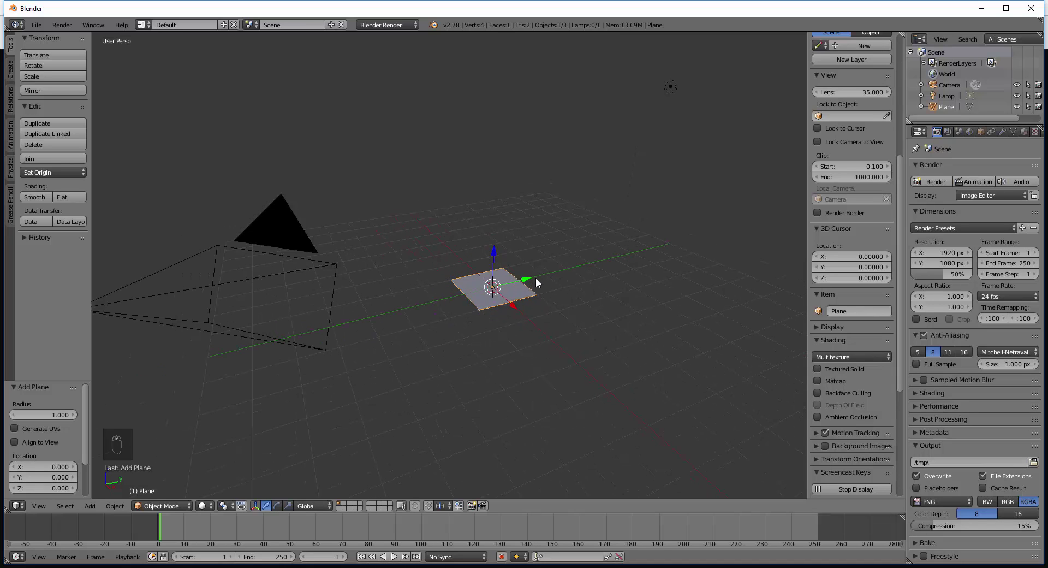
key(s)
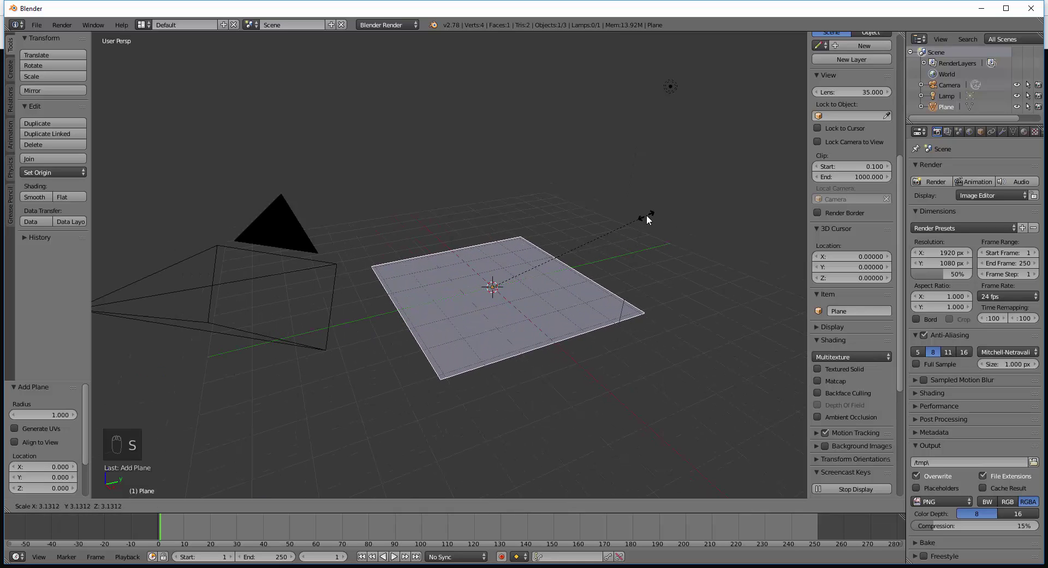
click(654, 217)
Add a Monkey mesh at the centre of the plane and give it smooth shading.
middle_drag(654, 219, 549, 280)
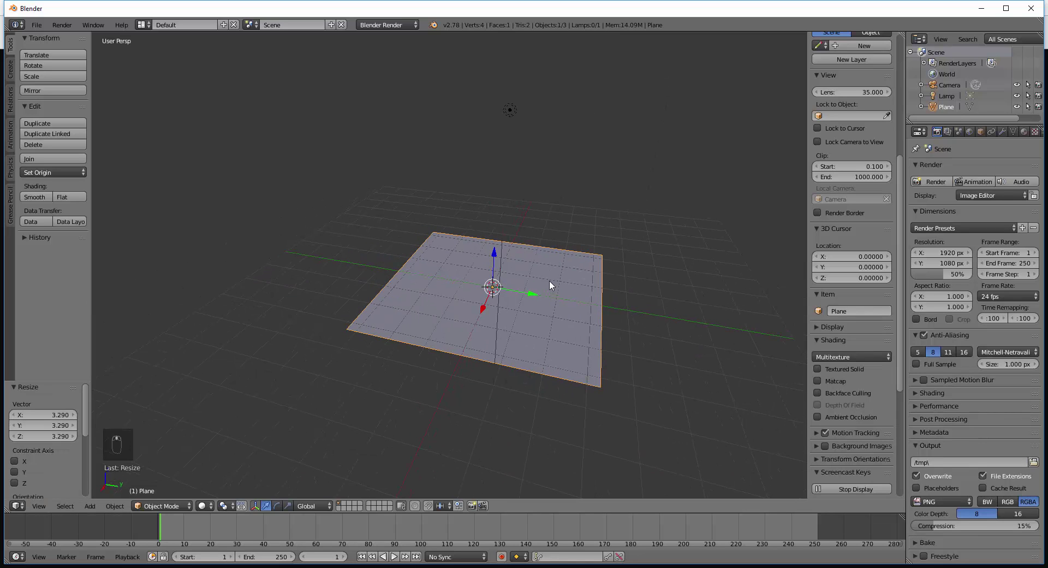
key(shift+a)
mouse_move(496, 245)
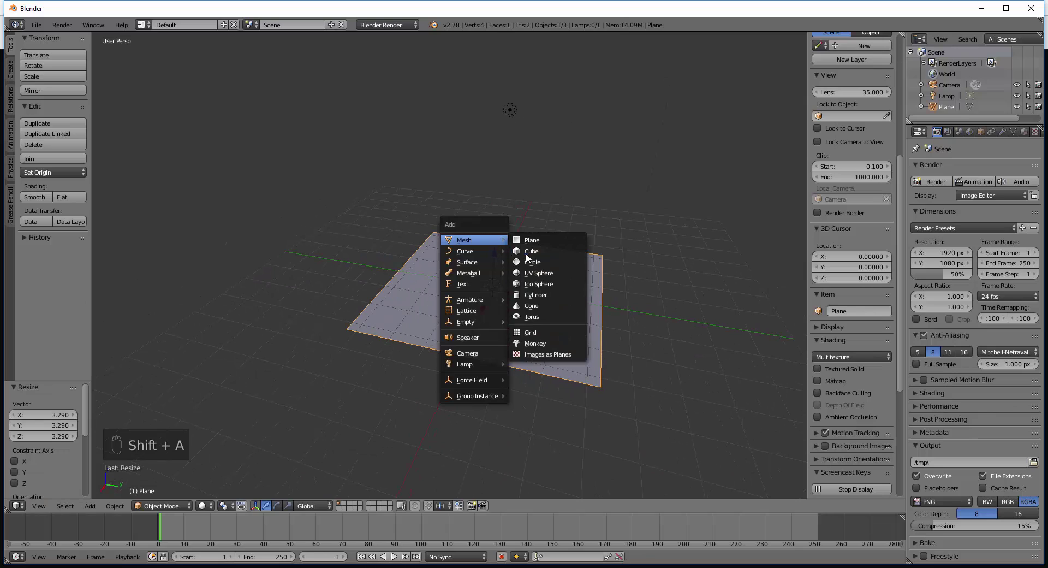
click(546, 346)
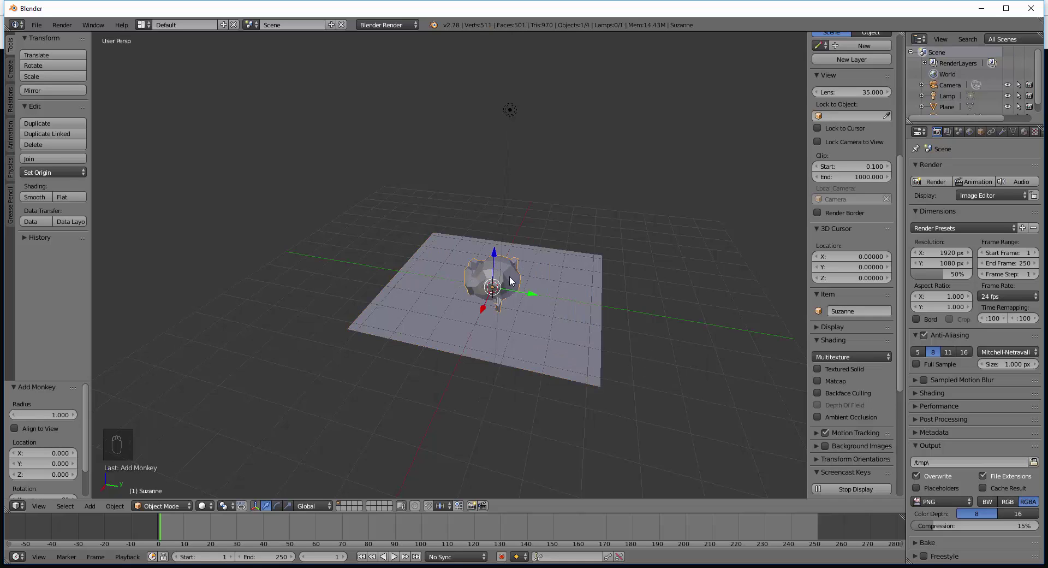
click(35, 198)
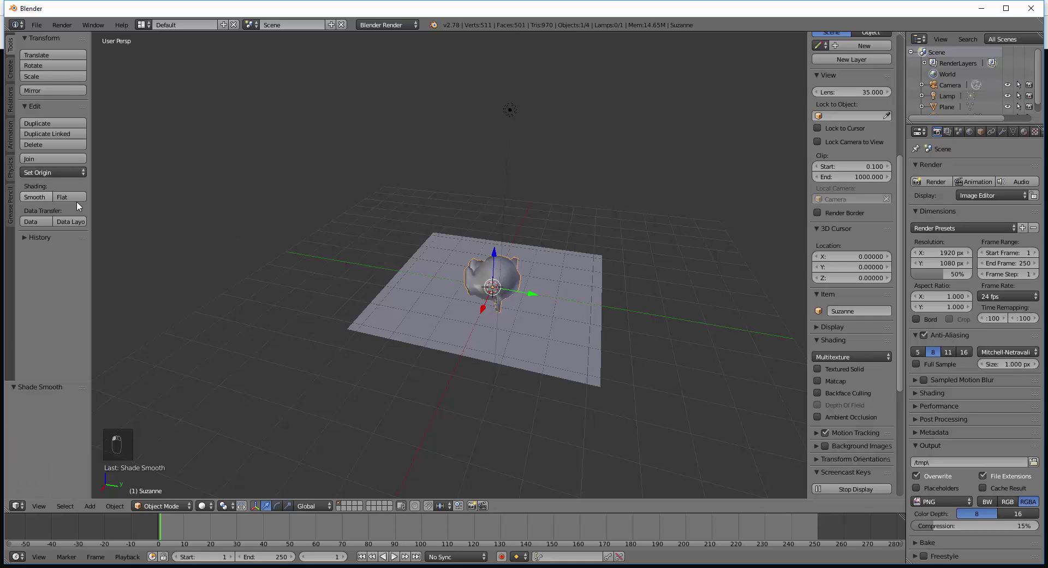
Add a Subdivision Surface modifier to the monkey with 3 view and 3 render subdivisions, and apply it.
click(1004, 130)
click(965, 165)
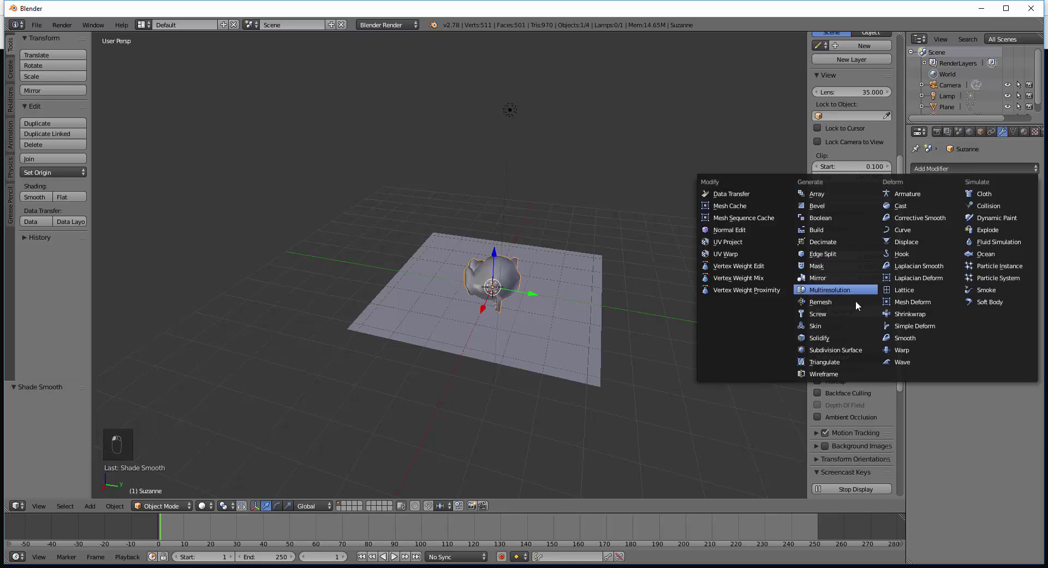
click(848, 350)
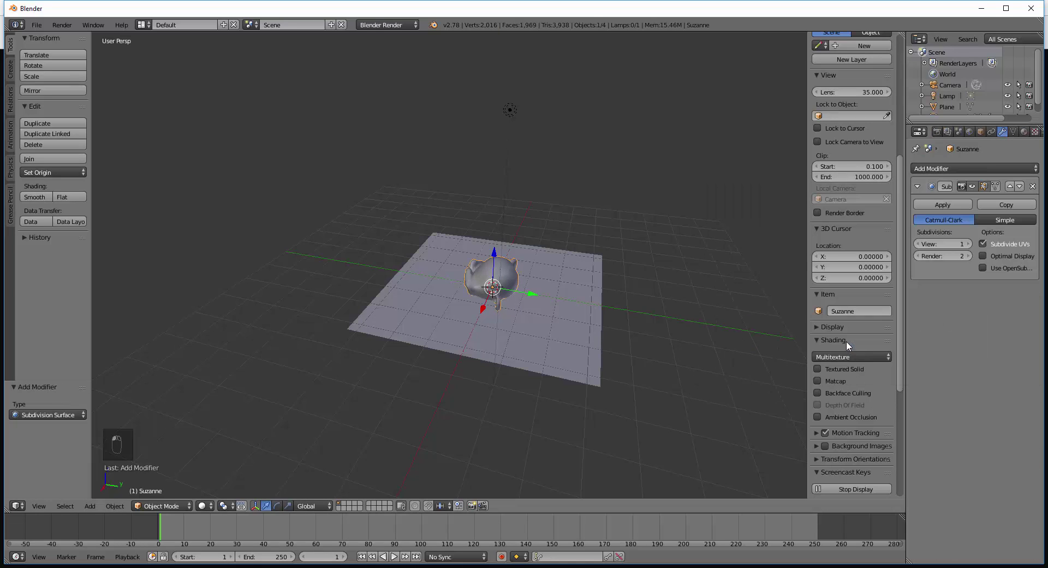
click(968, 245)
click(968, 244)
click(968, 256)
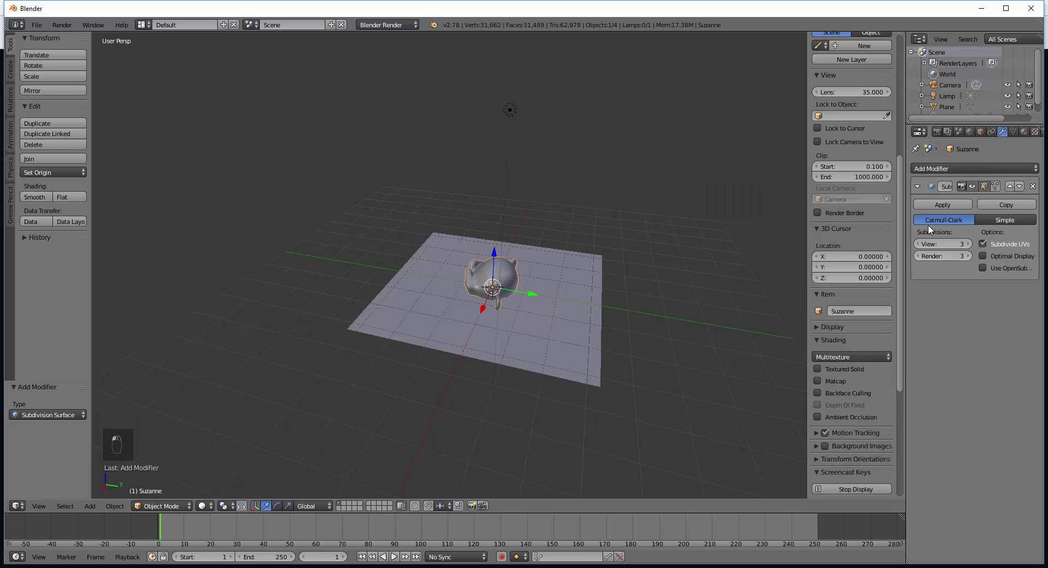
click(937, 205)
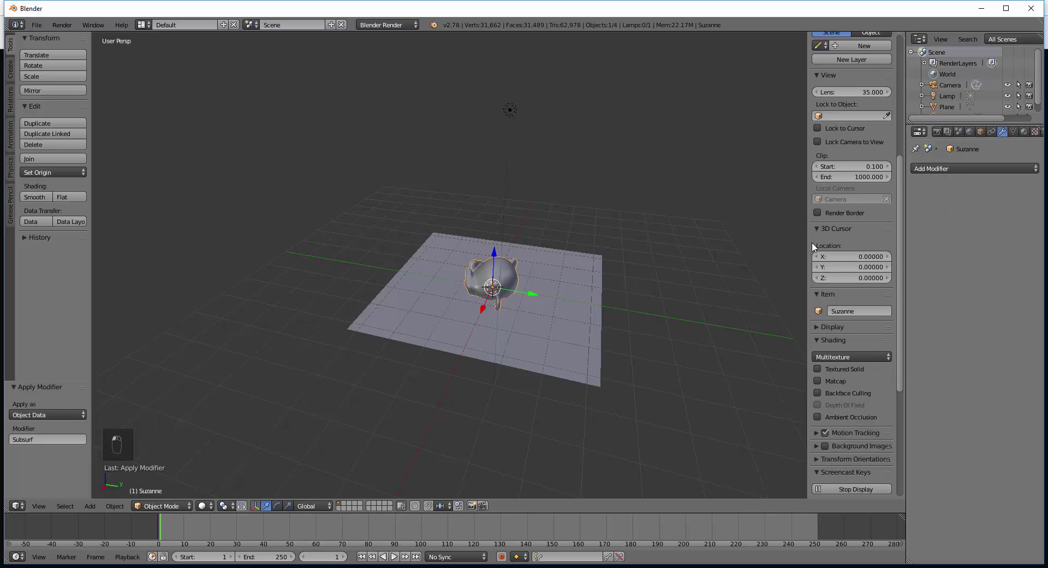
Raise the monkey along the Z axis by about 0.95 above the plane.
middle_drag(568, 273, 500, 298)
scroll(499, 298, up, 2)
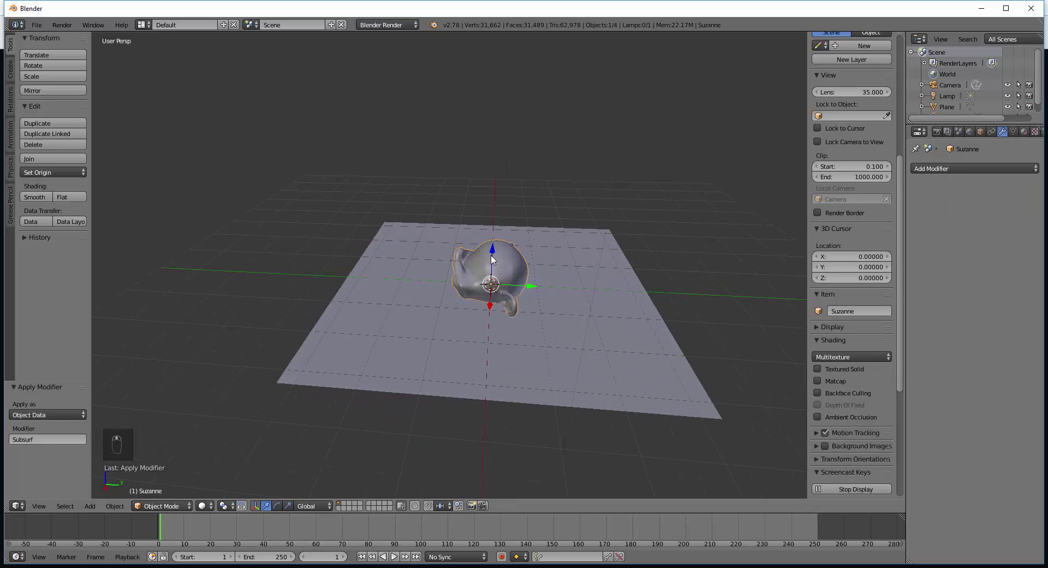
drag(492, 260, 489, 221)
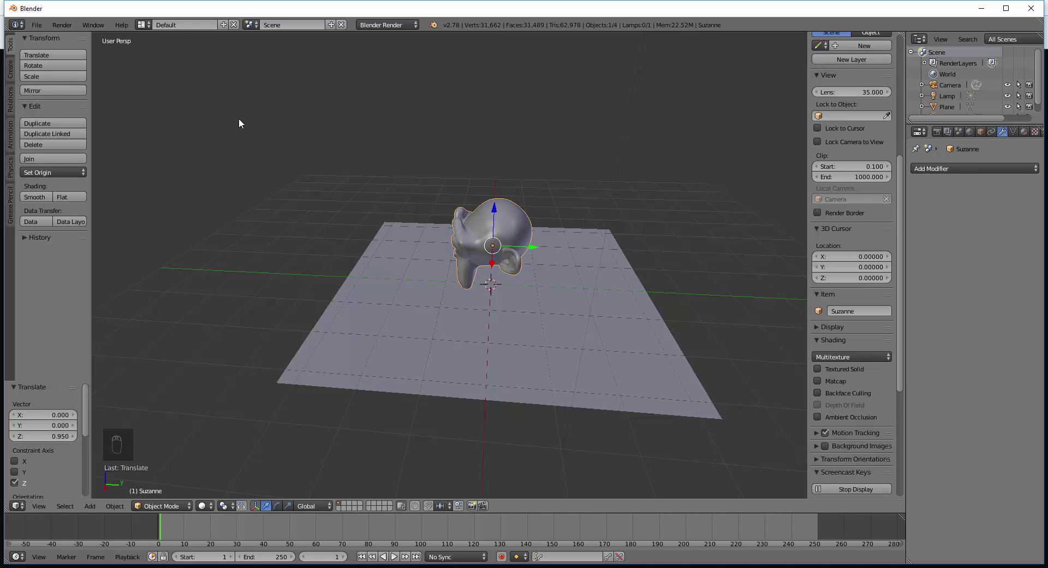
In right side view, rotate the monkey about -31.6° around X and lower it about 0.385 along Z.
key(KP_3)
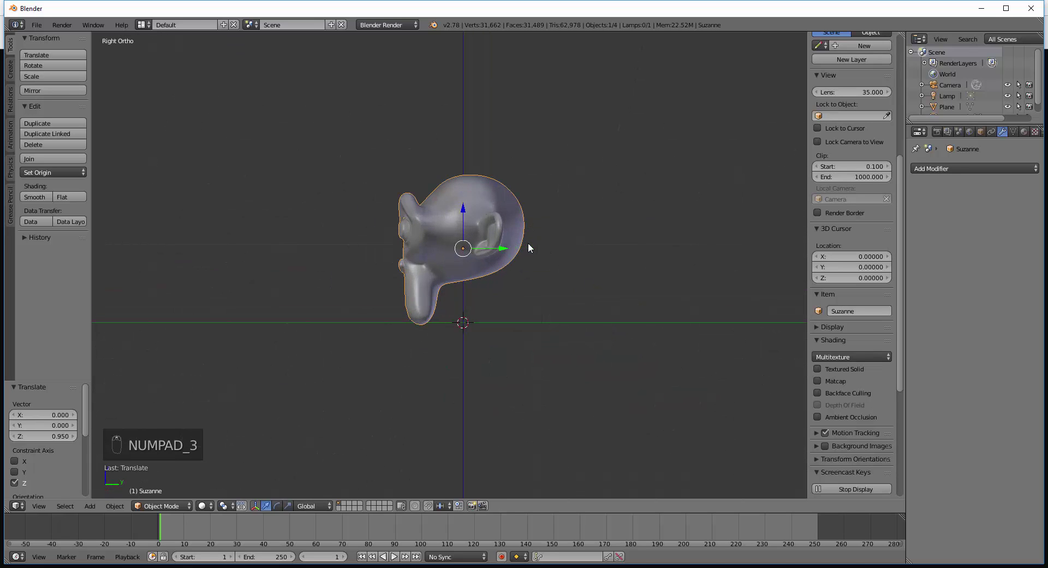
key(r)
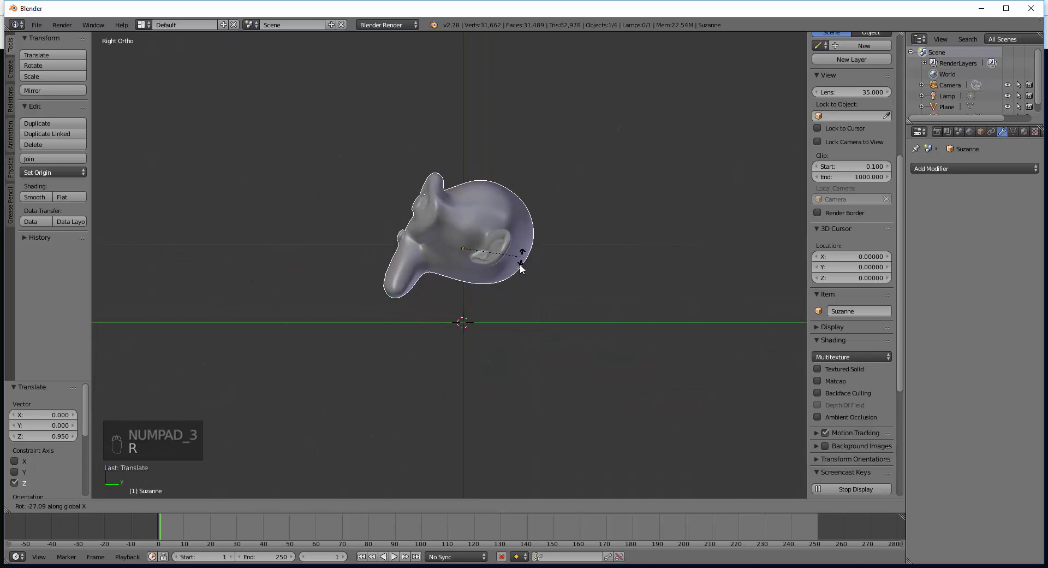
click(524, 263)
key(g)
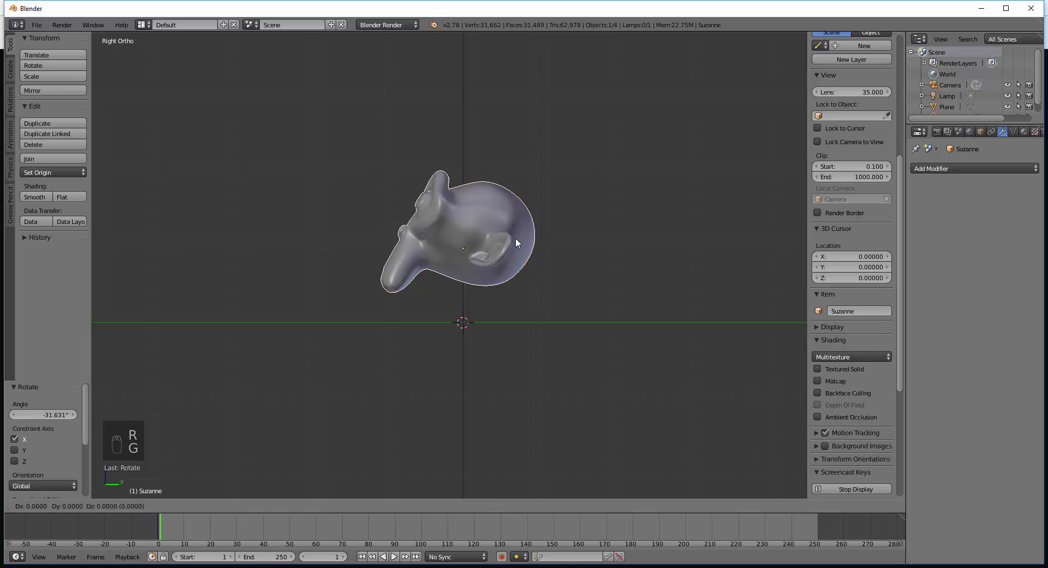
key(z)
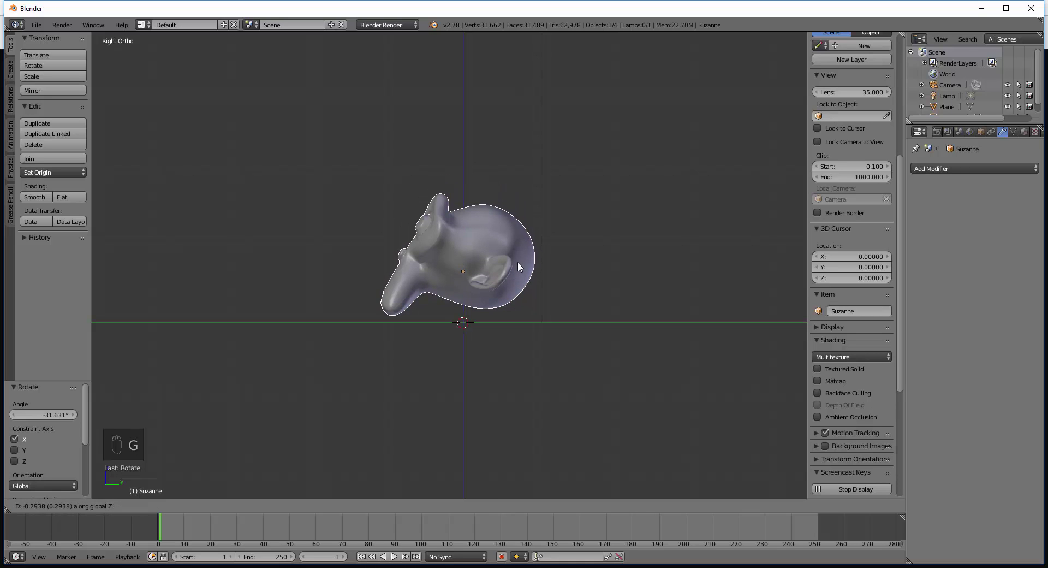
click(518, 267)
Tilt the monkey a further -2.9° or so around X and lower it about 0.063 to rest on the plane.
key(g)
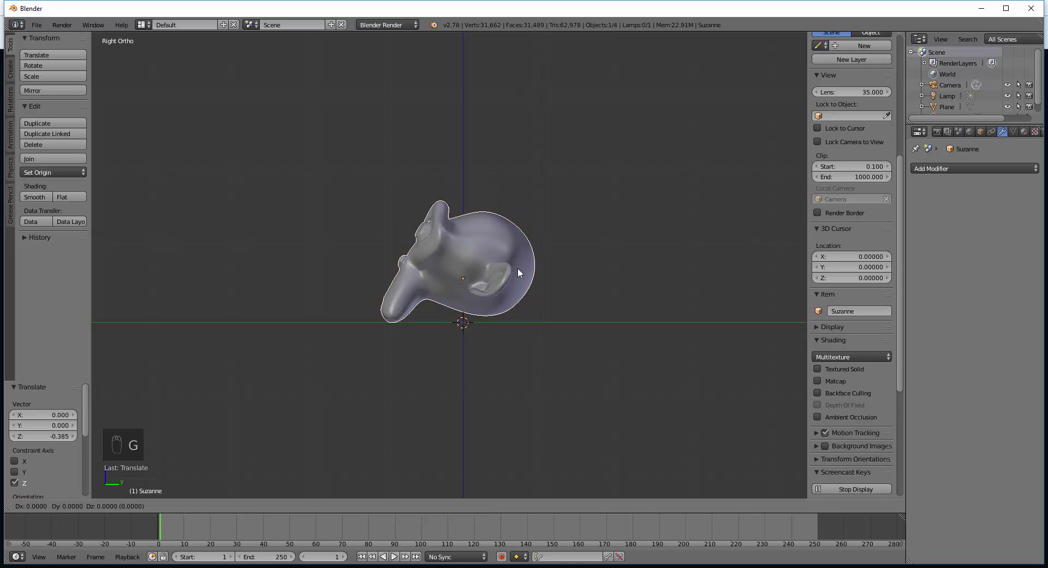
right_click(517, 267)
key(r)
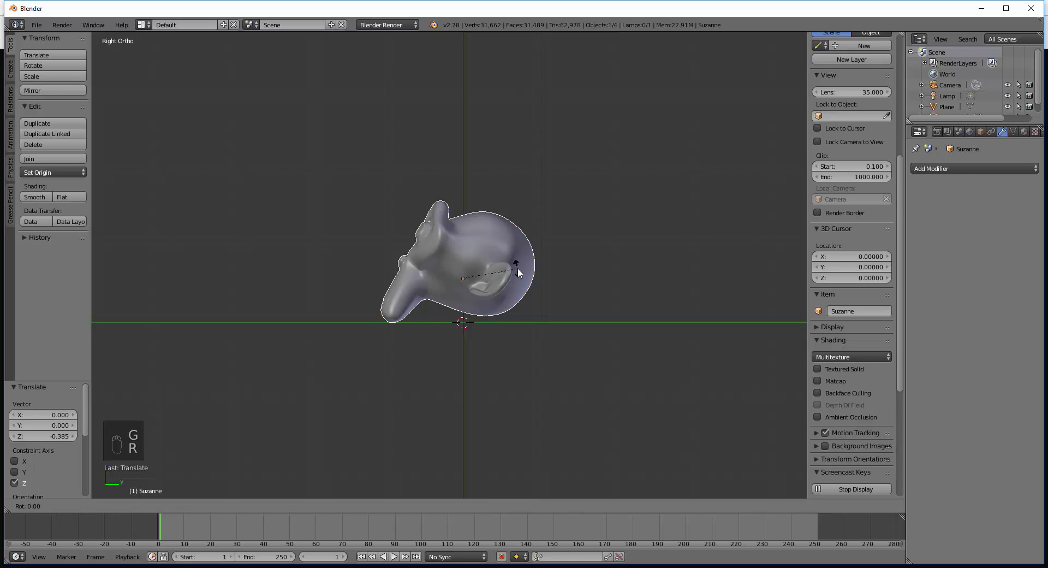
click(515, 270)
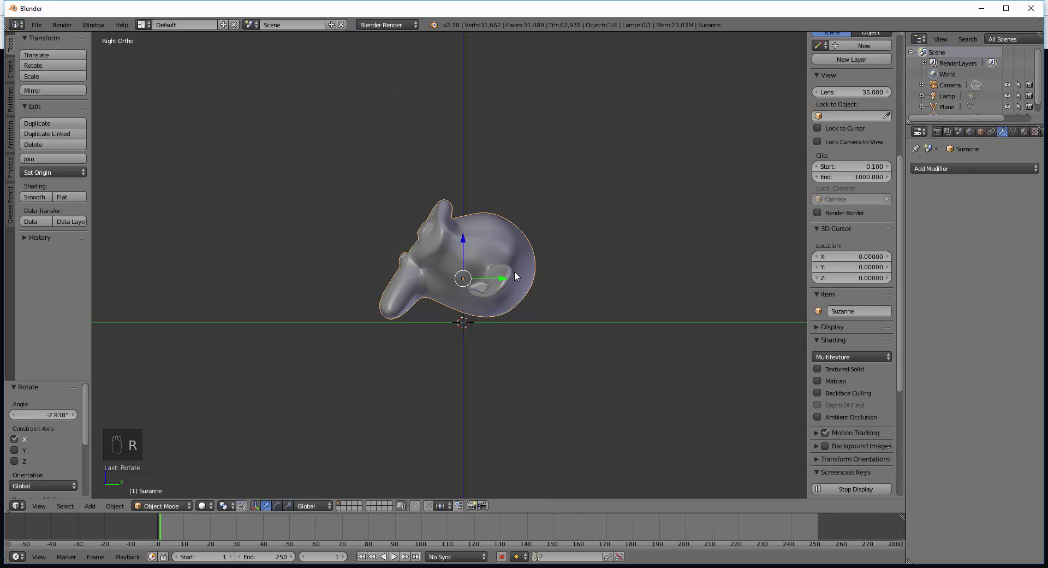
key(g)
click(514, 276)
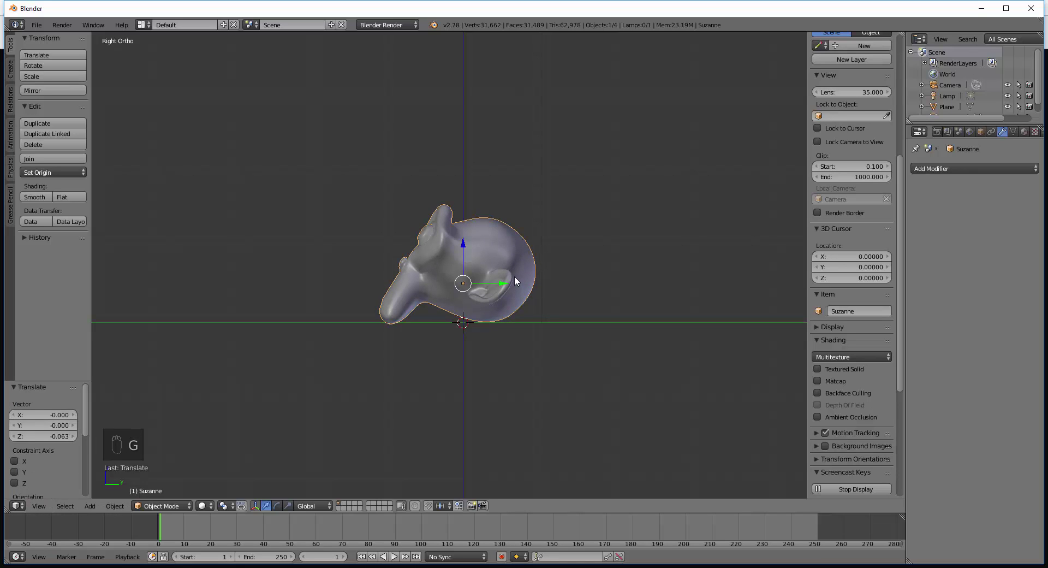
Switch the scene's render engine to Cycles Render.
middle_drag(515, 276, 584, 313)
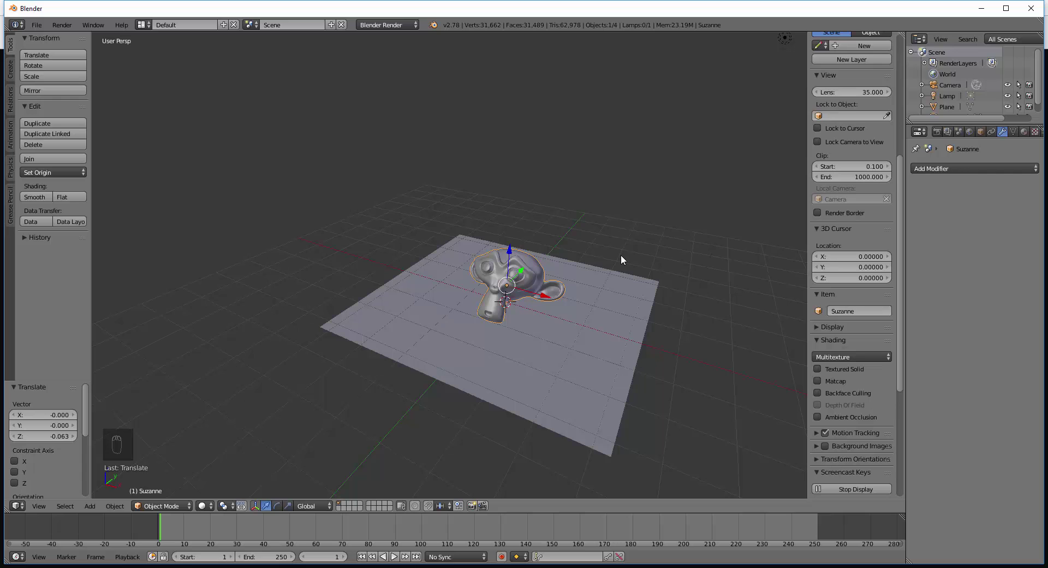
scroll(519, 301, up, 5)
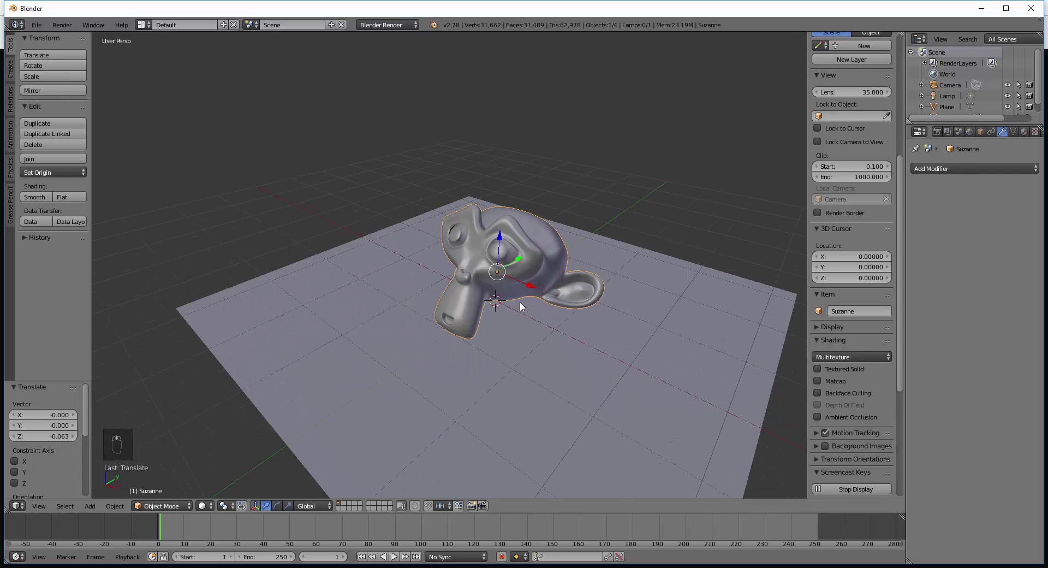
middle_drag(520, 302, 500, 287)
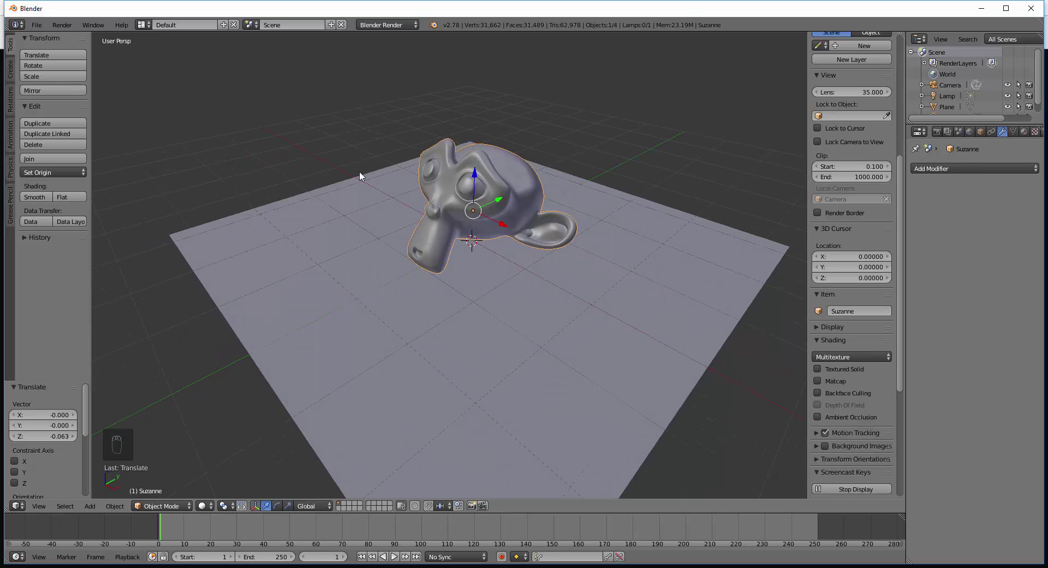
click(371, 26)
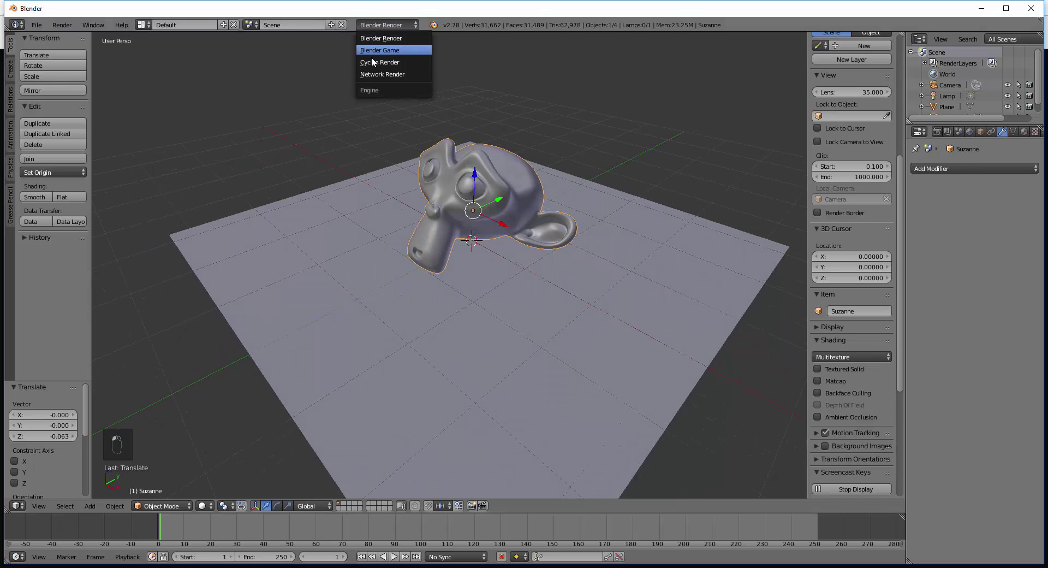
click(376, 62)
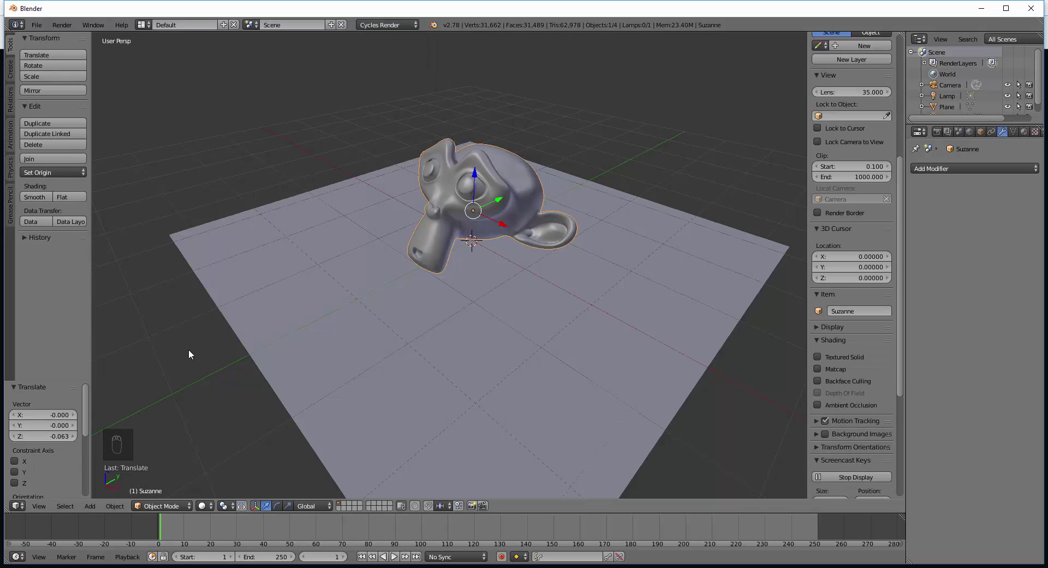
Preview the monkey and plane in Rendered viewport shading from several angles, and return to Solid shading.
click(201, 507)
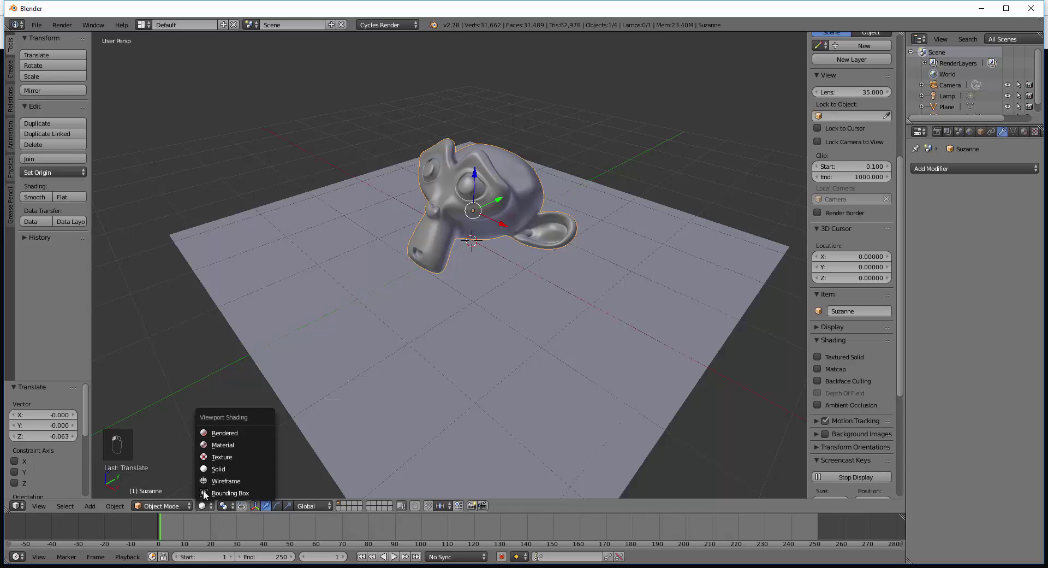
click(222, 434)
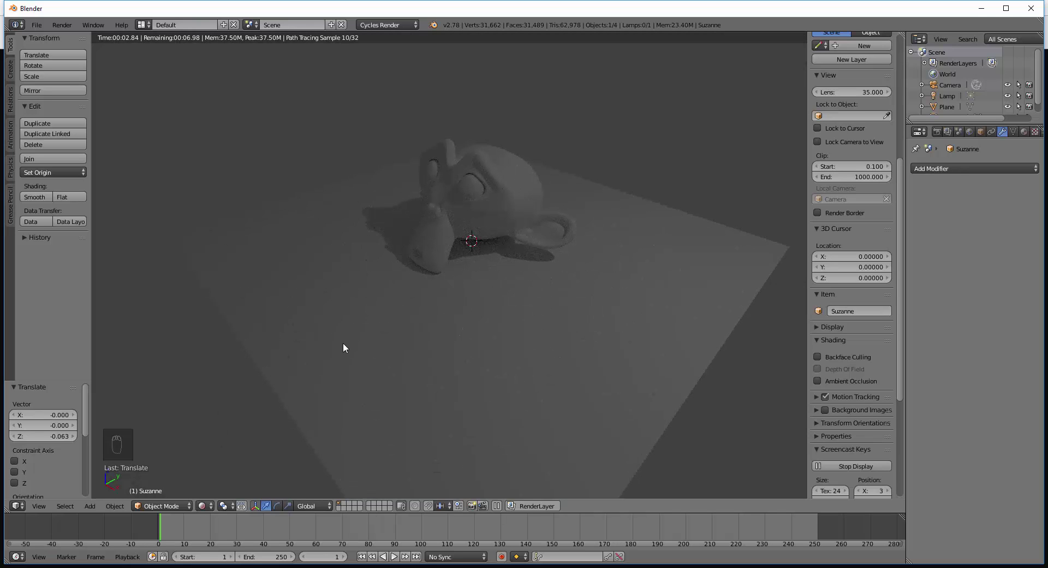
middle_drag(355, 232, 415, 288)
scroll(487, 165, up, 3)
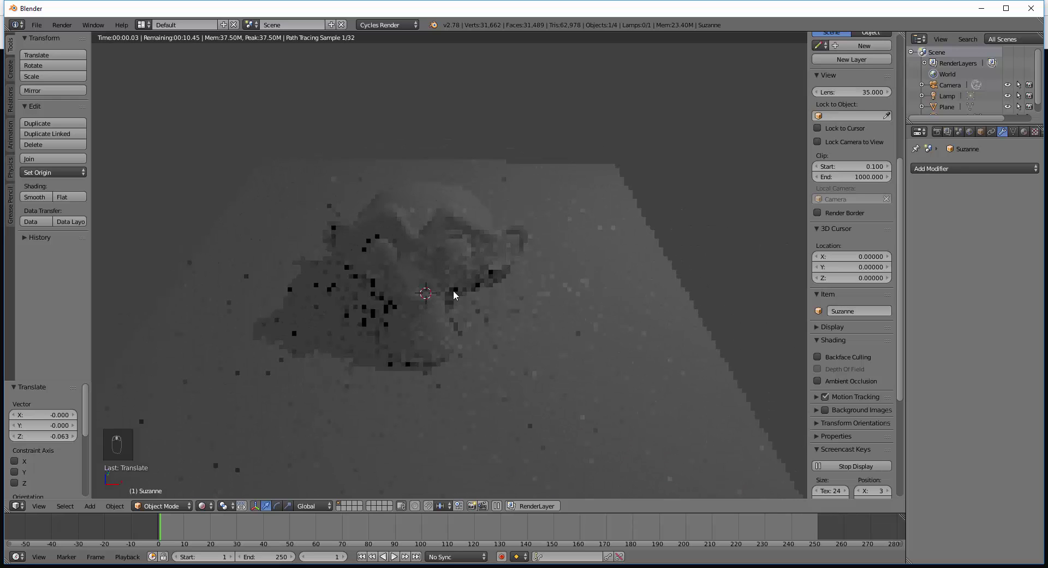
middle_drag(535, 214, 459, 203)
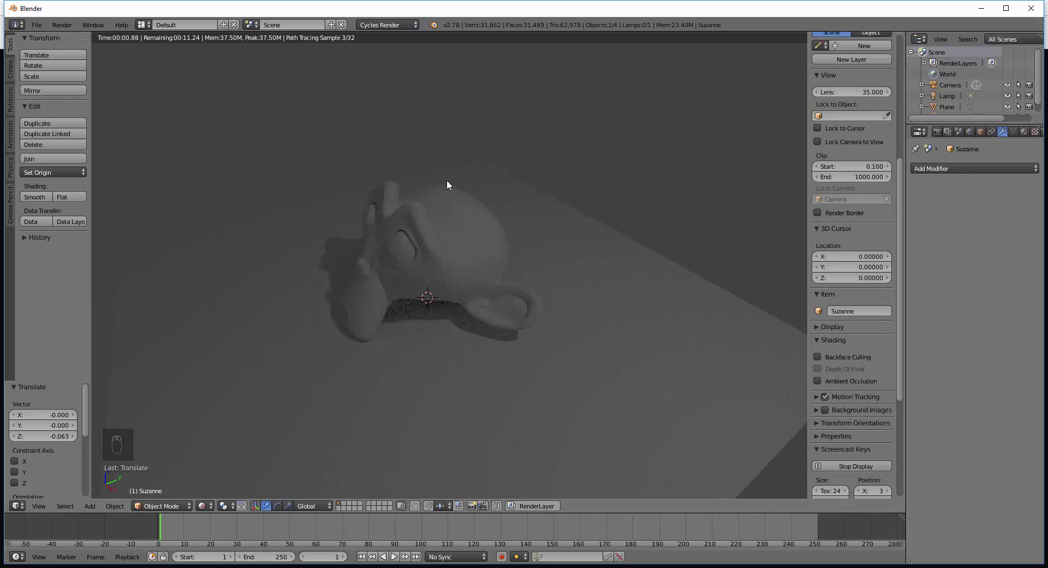
middle_drag(498, 293, 492, 338)
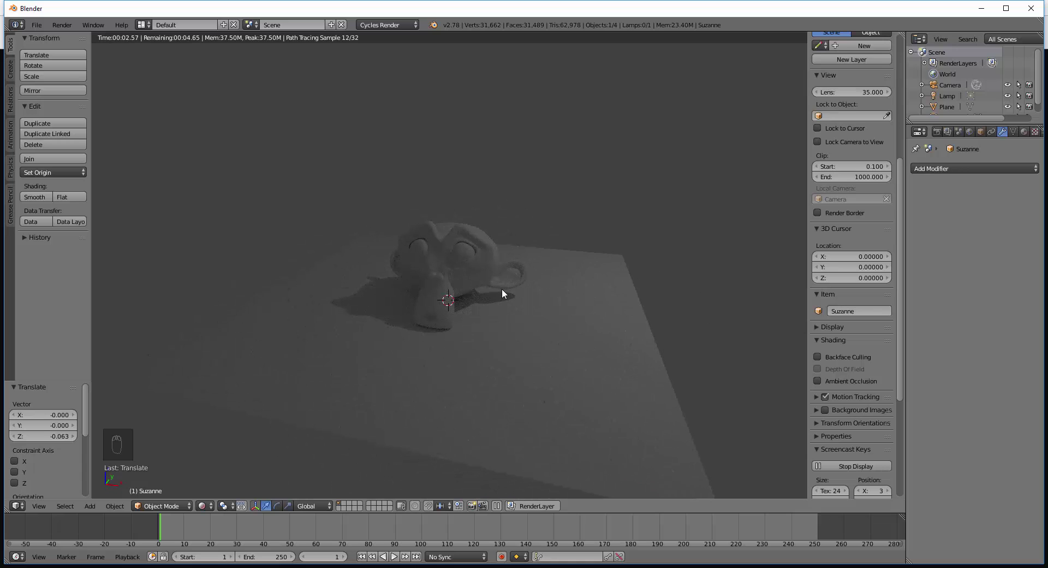
key(shift+z)
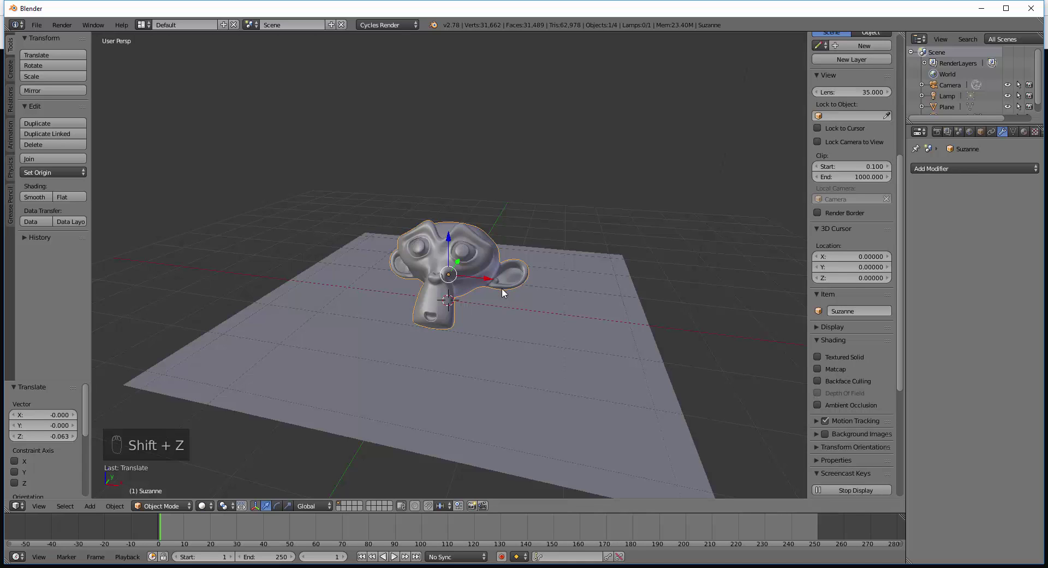
Give the plane a new default Diffuse BSDF material and check it briefly in the rendered preview.
scroll(499, 287, down, 4)
middle_drag(499, 287, 530, 290)
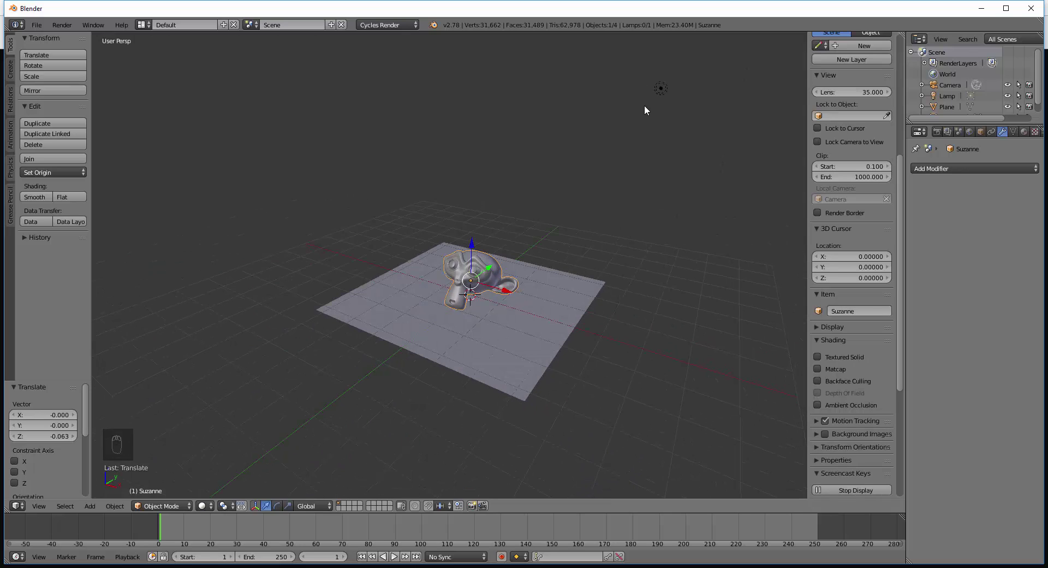
right_click(534, 309)
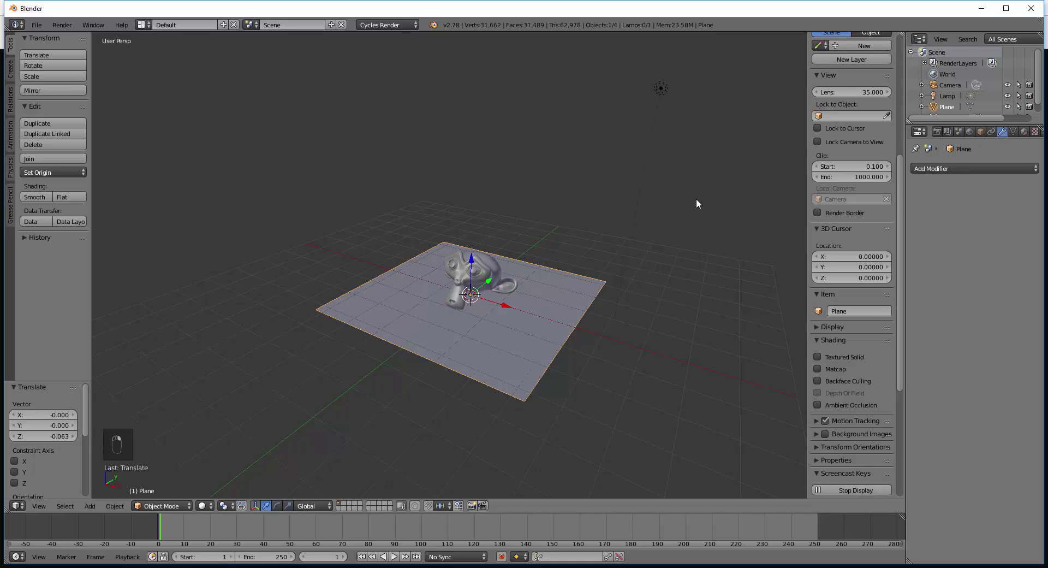
click(1024, 132)
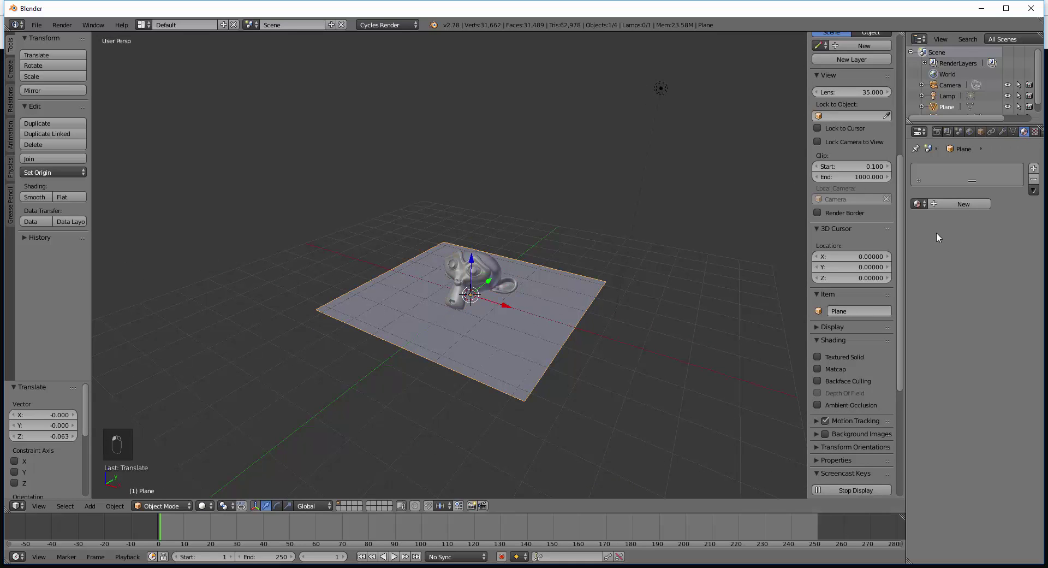
click(961, 205)
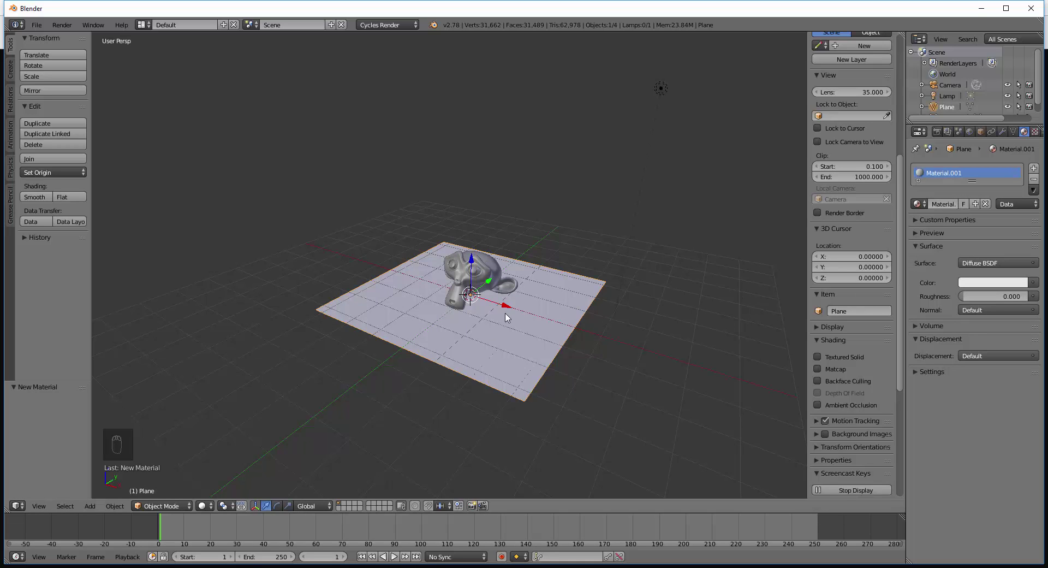
key(shift+z)
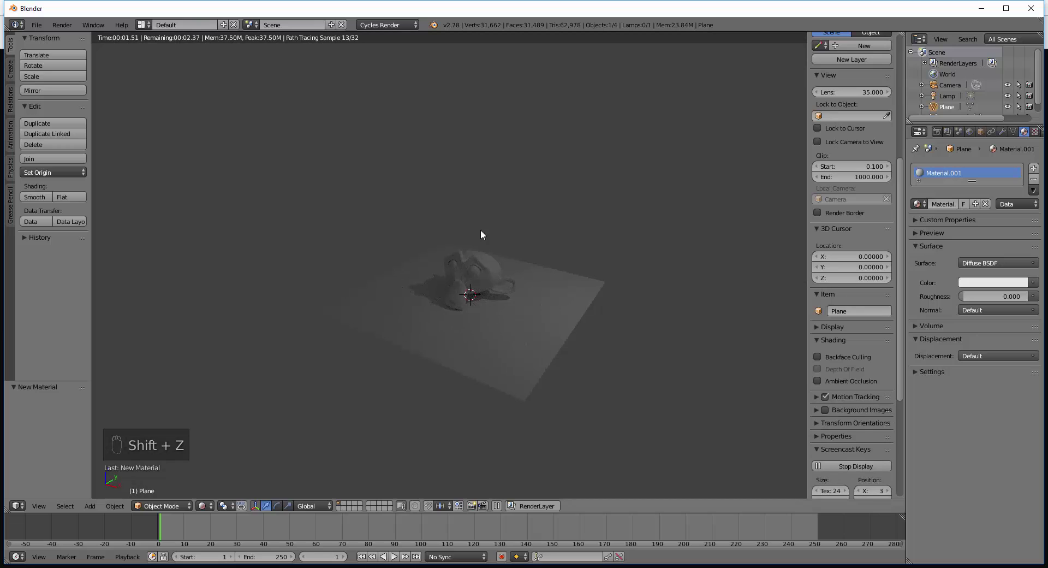
key(shift+z)
Give the monkey a new Glossy BSDF material with a light blue color of about R 0.016, G 0.425, B 0.800.
right_click(498, 280)
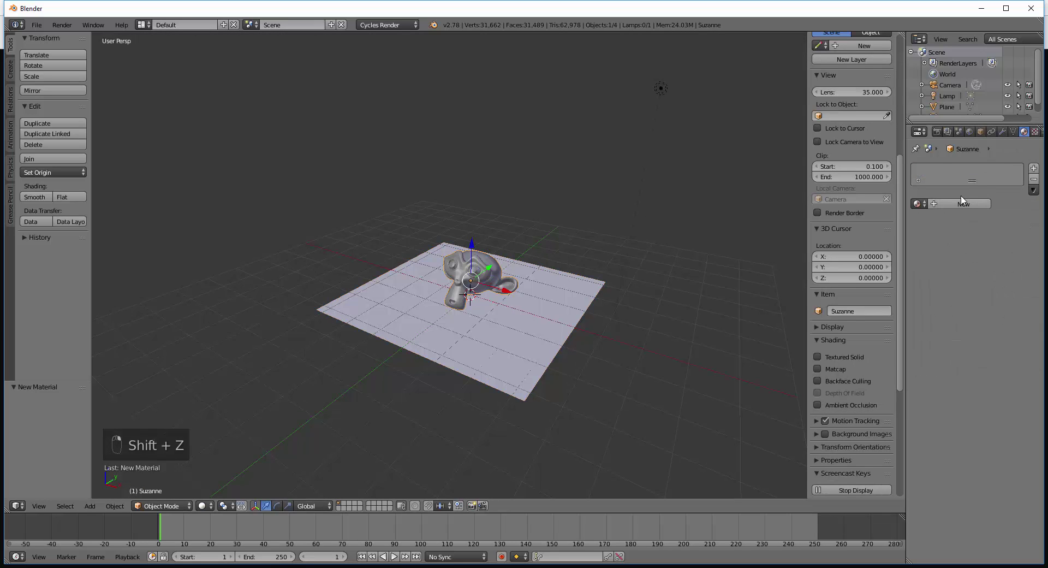
click(963, 205)
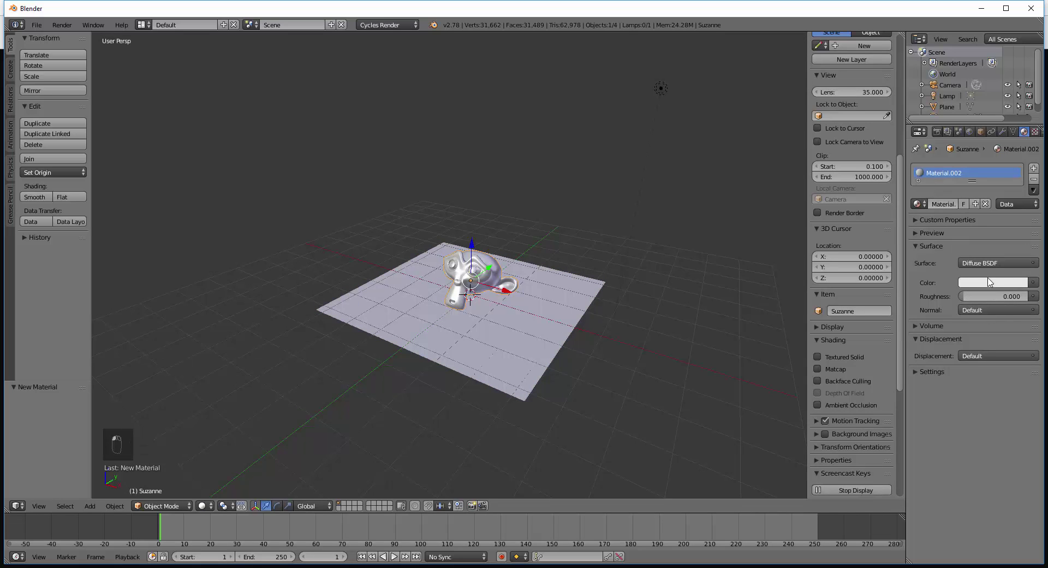
click(981, 264)
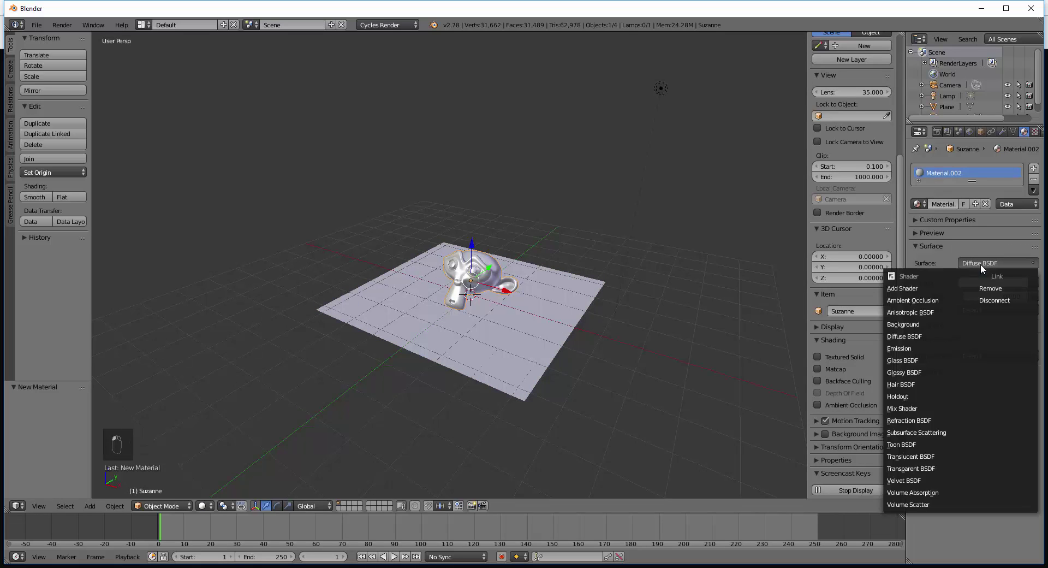
click(935, 371)
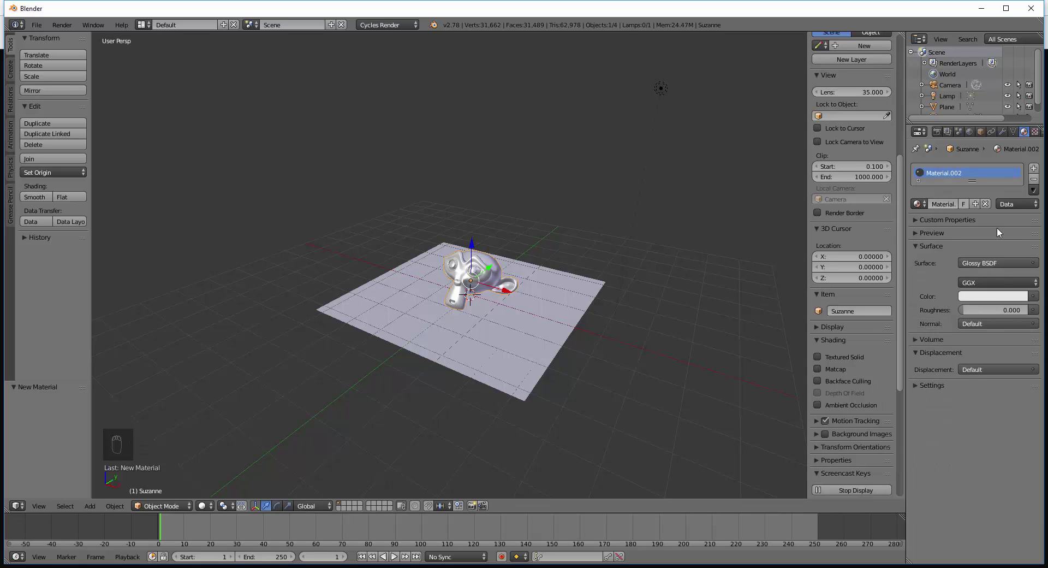
click(983, 296)
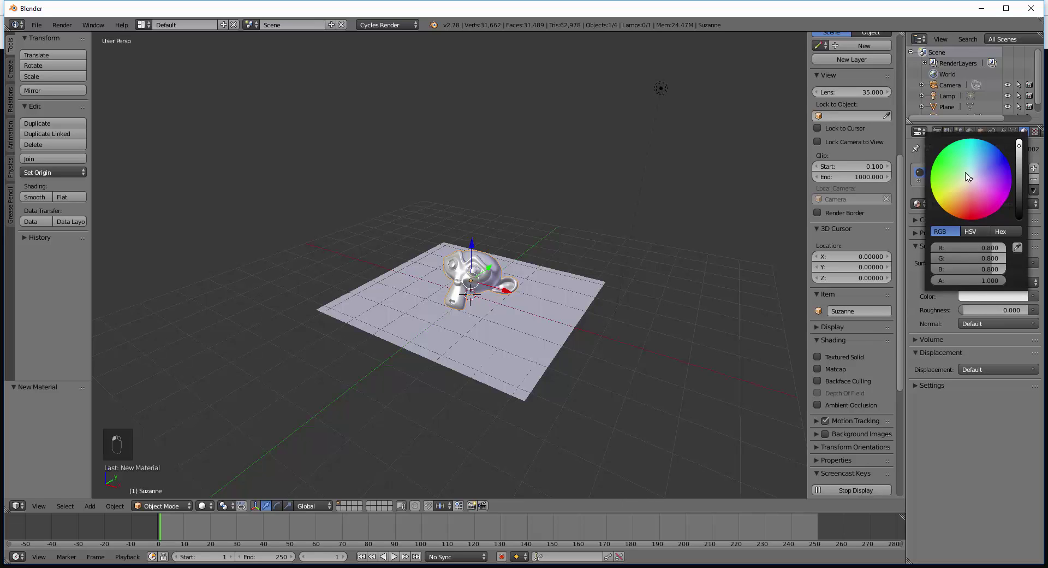
mouse_move(971, 180)
mouse_down()
mouse_move(953, 154)
mouse_move(977, 146)
mouse_up()
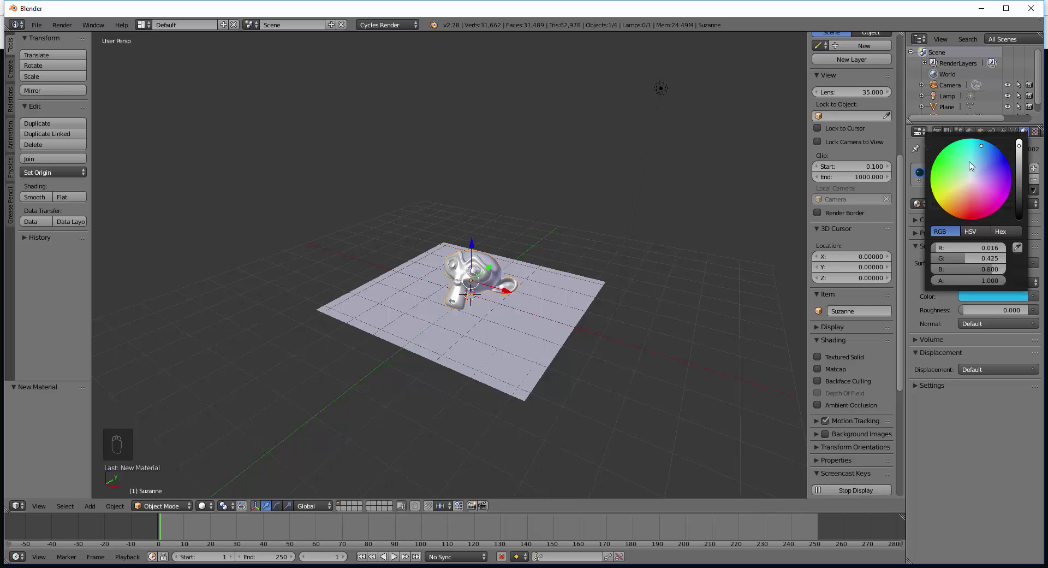
Set the roughness of the monkey's glossy material to 0.1 and inspect the reflections in the rendered preview.
key(shift+z)
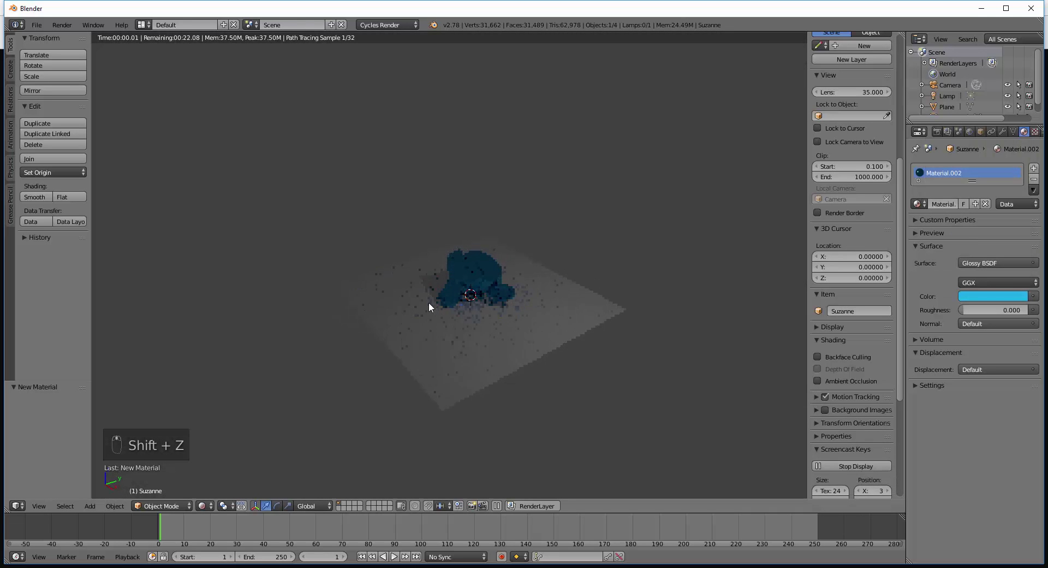
scroll(453, 293, up, 3)
scroll(454, 290, up, 2)
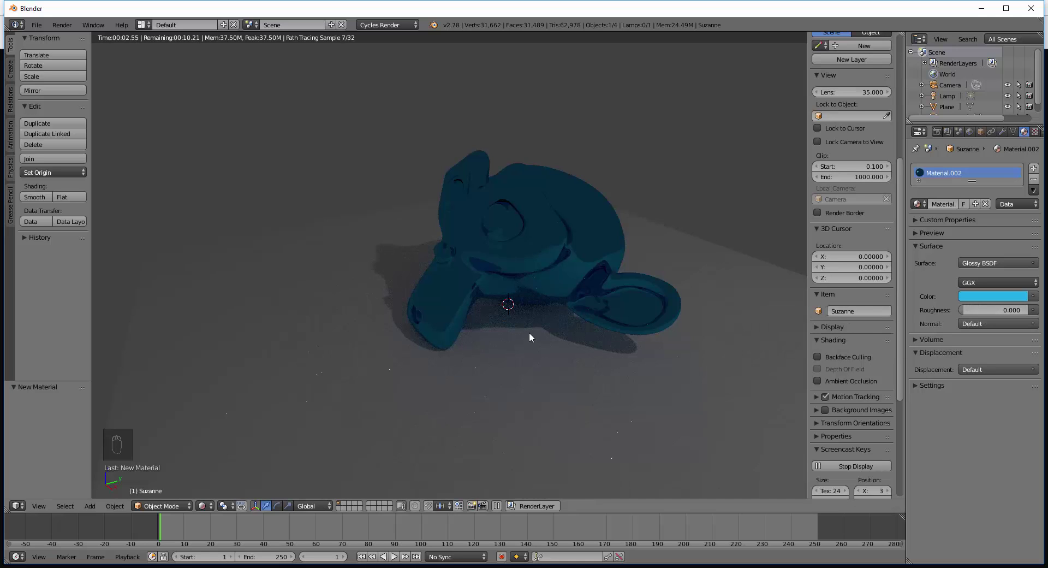
middle_drag(529, 332, 556, 339)
click(977, 310)
text(0.0)
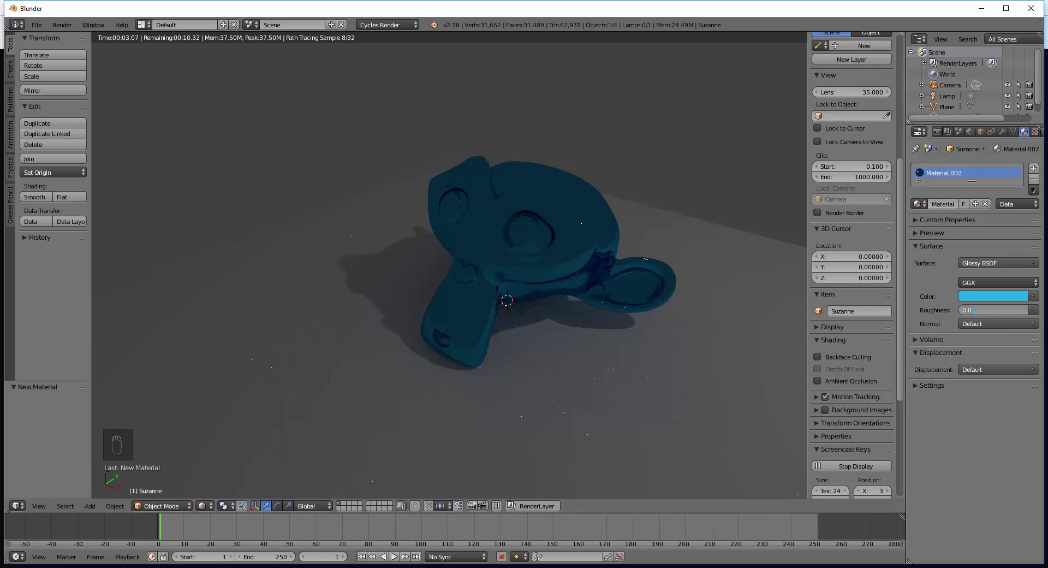
key(BackSpace)
text(1)
key(Return)
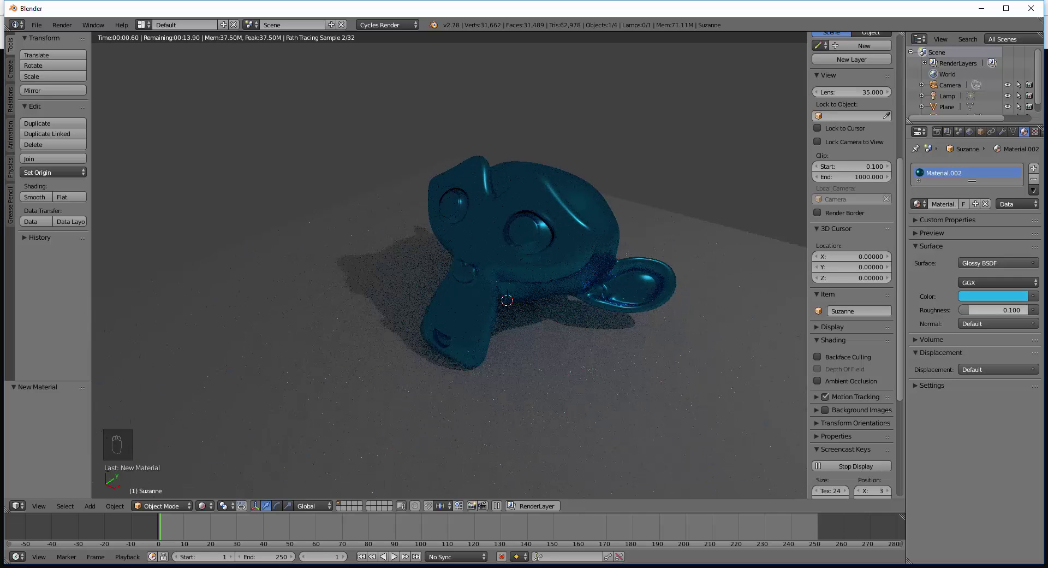
middle_drag(618, 297, 638, 287)
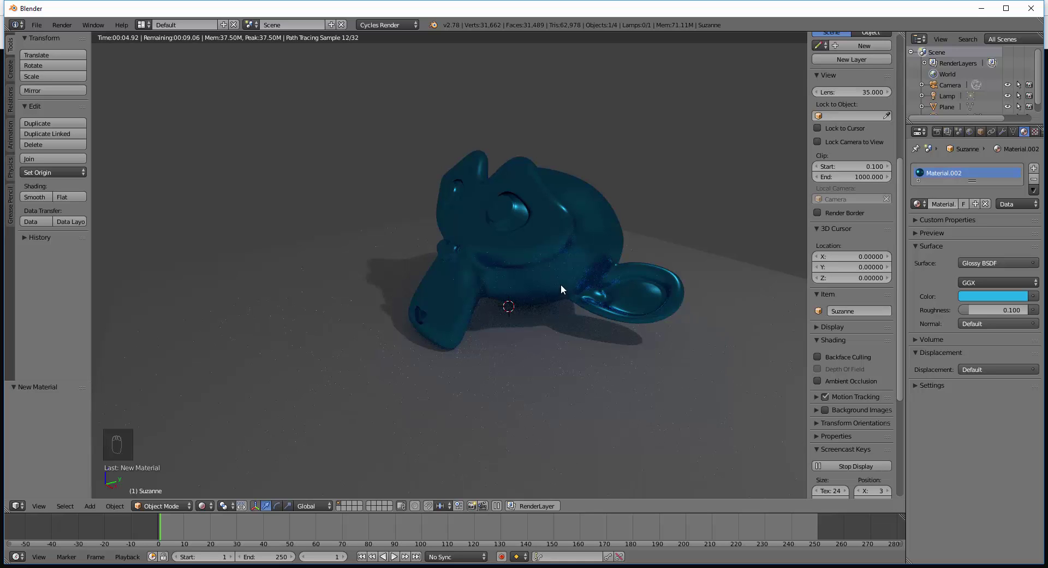
middle_drag(540, 306, 551, 312)
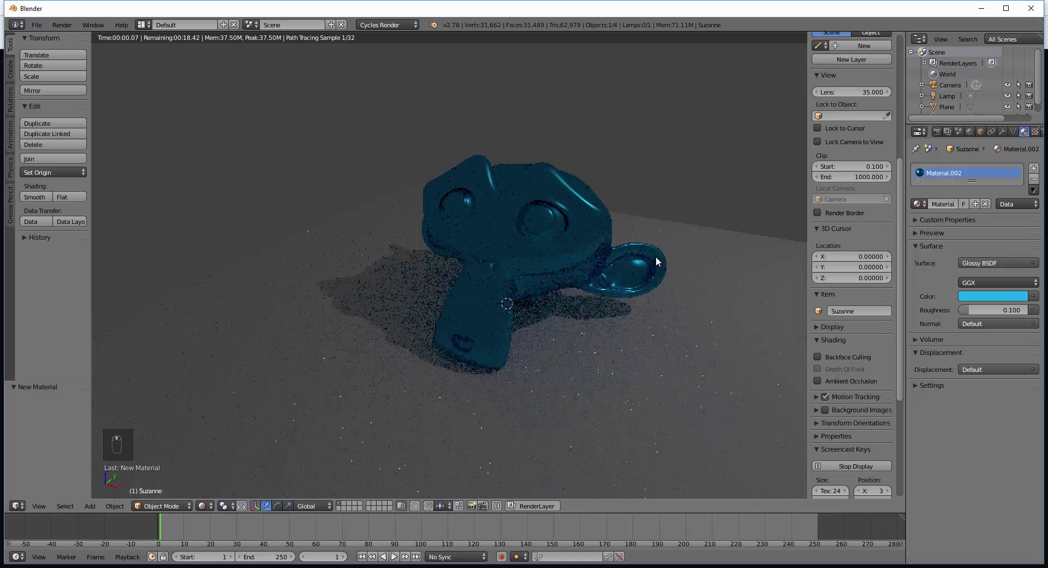
key(shift+z)
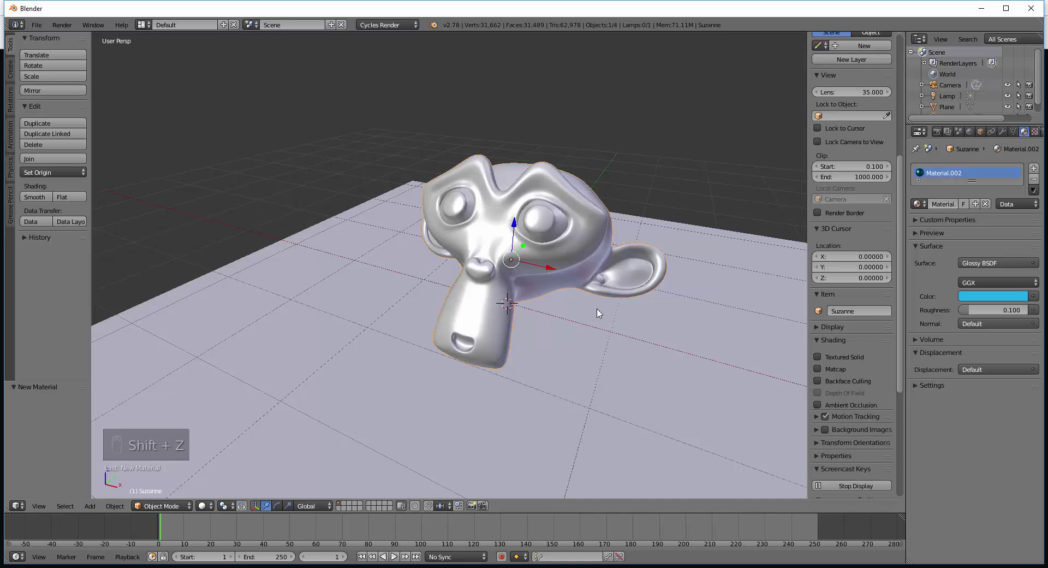
Raise the point lamp's emission strength to about 283.1 and inspect the brighter lighting on the monkey in the rendered preview.
scroll(671, 234, down, 6)
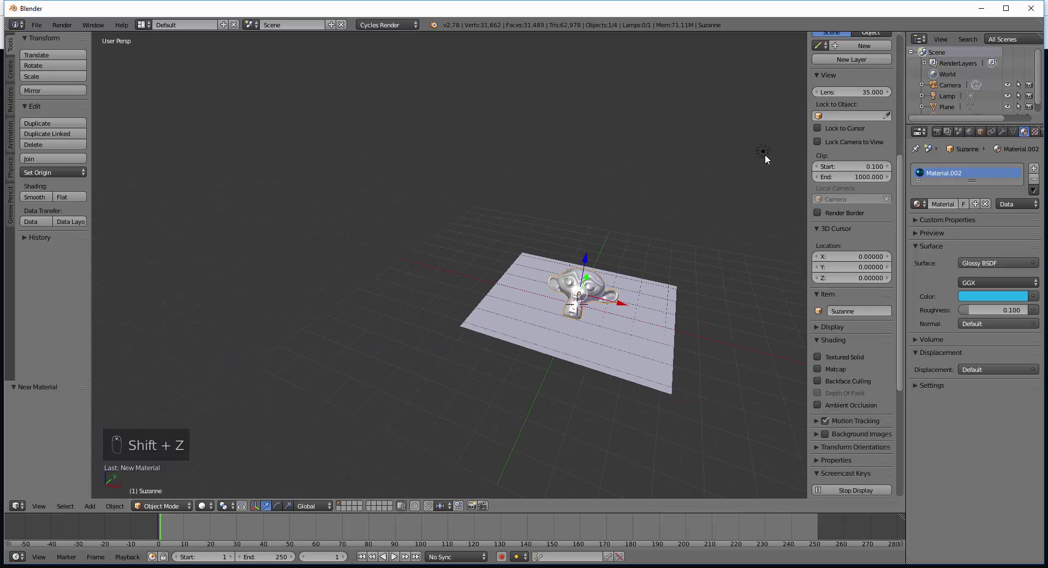
right_click(763, 153)
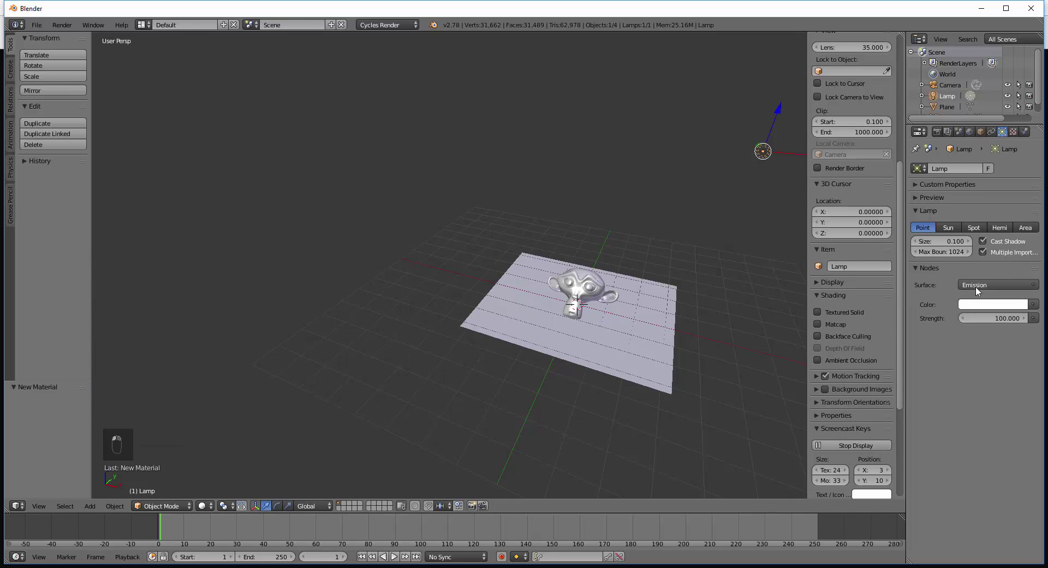
drag(986, 319, 993, 318)
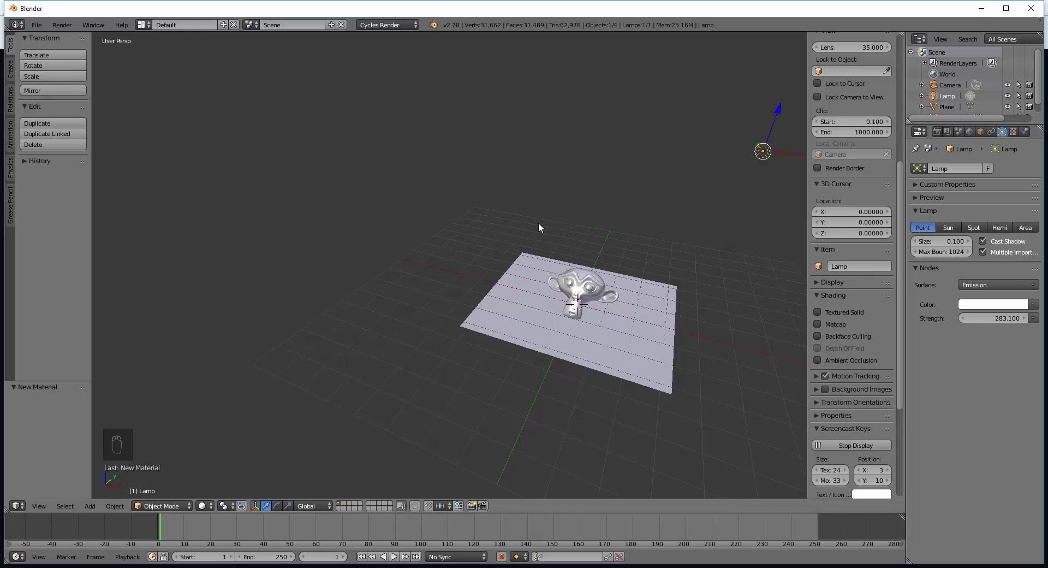
key(shift+z)
middle_drag(591, 299, 437, 314)
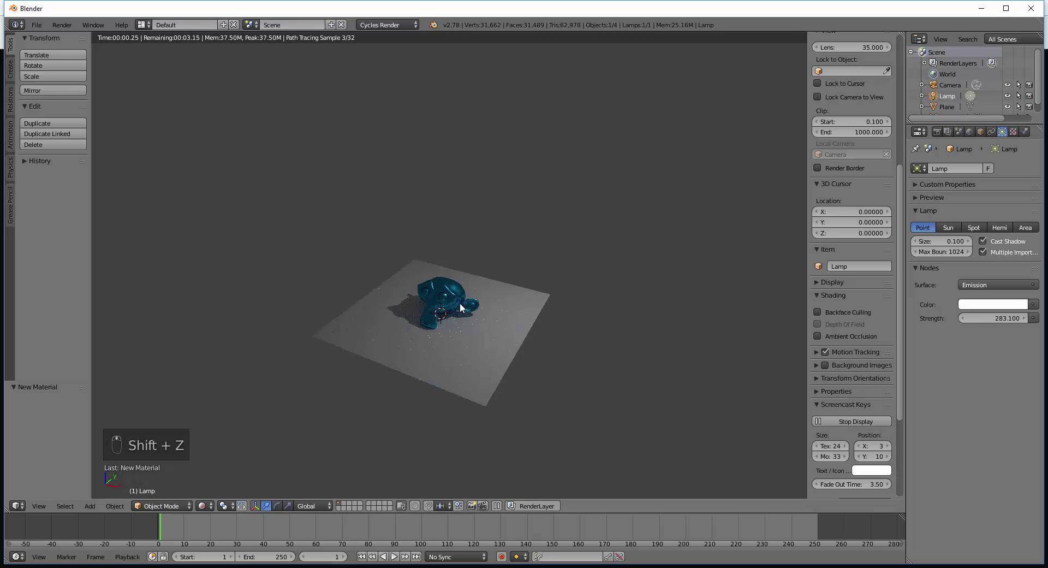
scroll(435, 315, up, 4)
scroll(435, 316, up, 7)
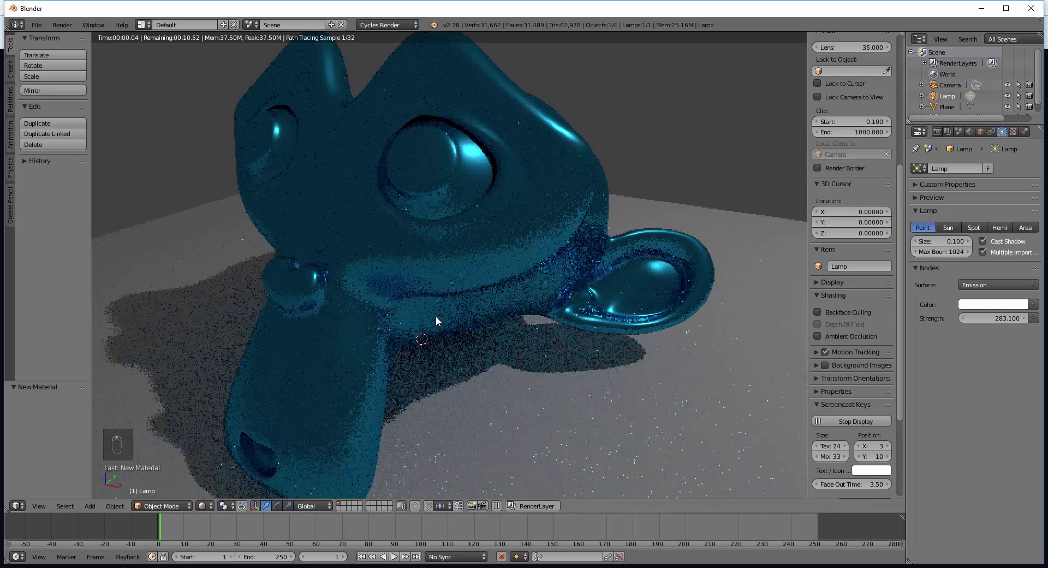
scroll(519, 341, down, 7)
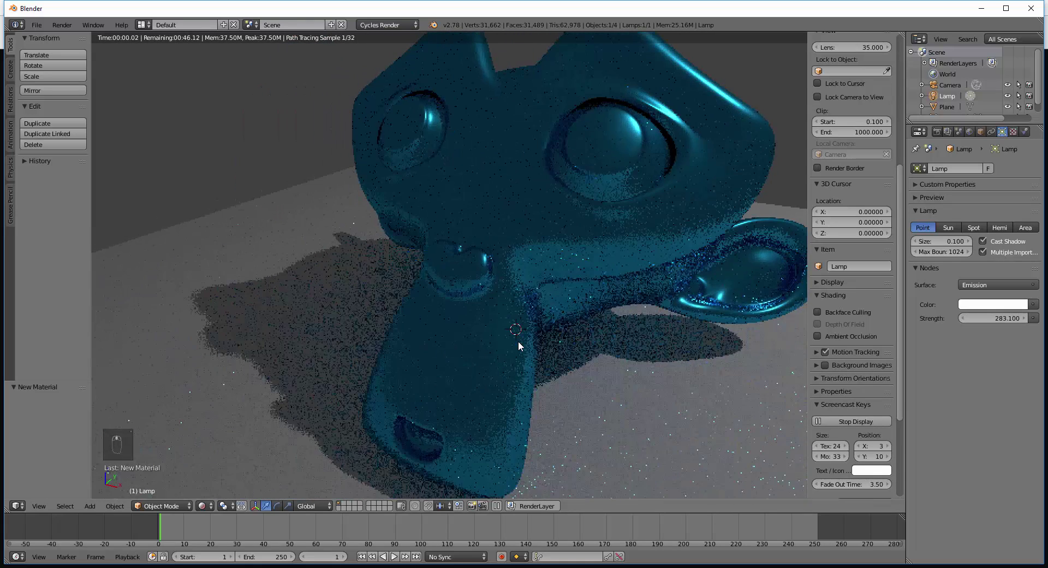
Split the 3D viewport into two side-by-side areas and divide the new area into an upper and a lower one.
scroll(516, 343, down, 3)
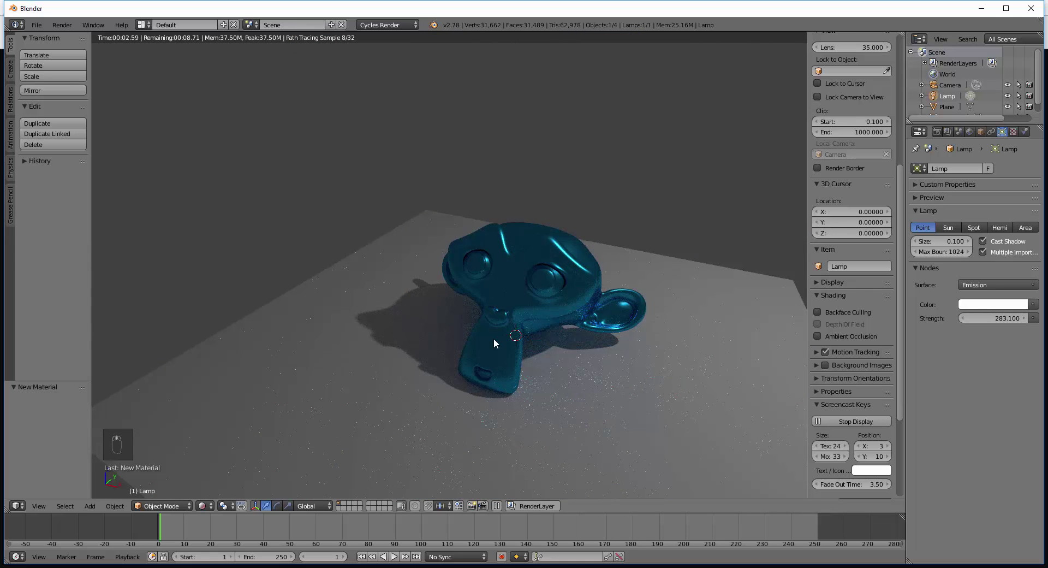
mouse_move(494, 339)
middle_down()
mouse_move(394, 309)
mouse_move(452, 271)
mouse_move(487, 205)
middle_up()
scroll(473, 328, up, 5)
scroll(473, 331, down, 4)
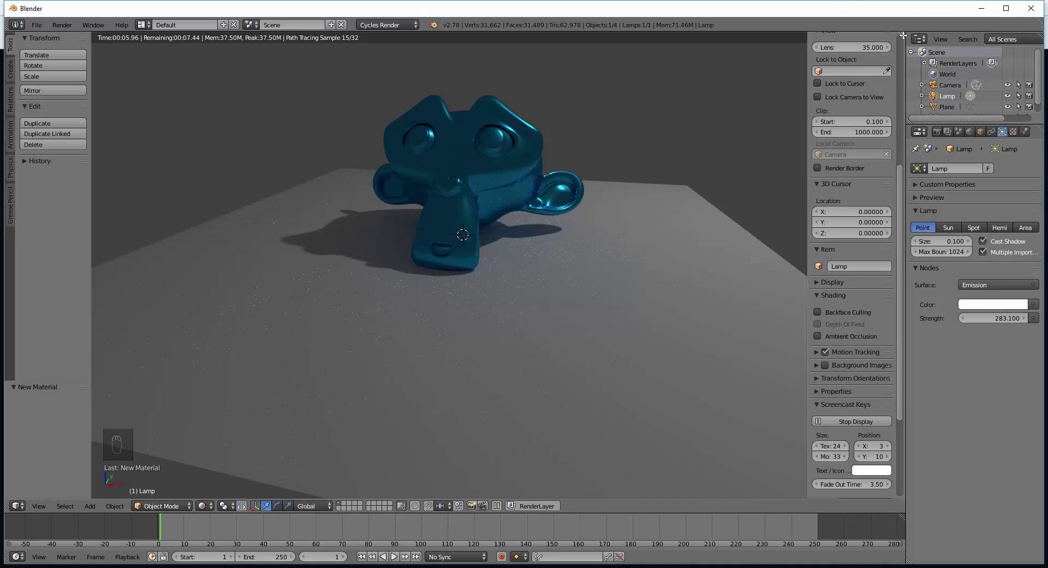
drag(904, 31, 447, 129)
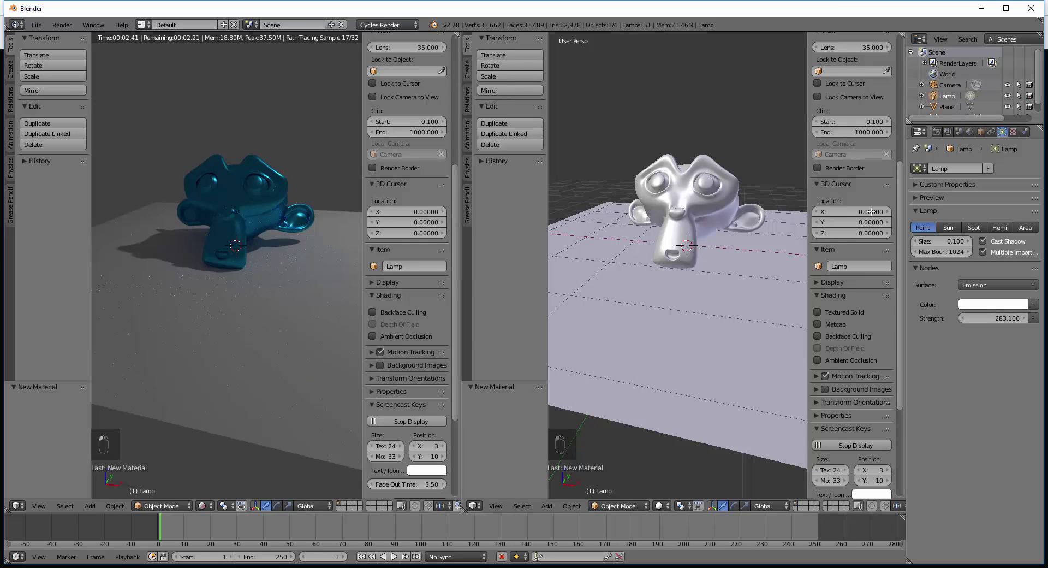
scroll(871, 210, up, 10)
drag(906, 37, 875, 239)
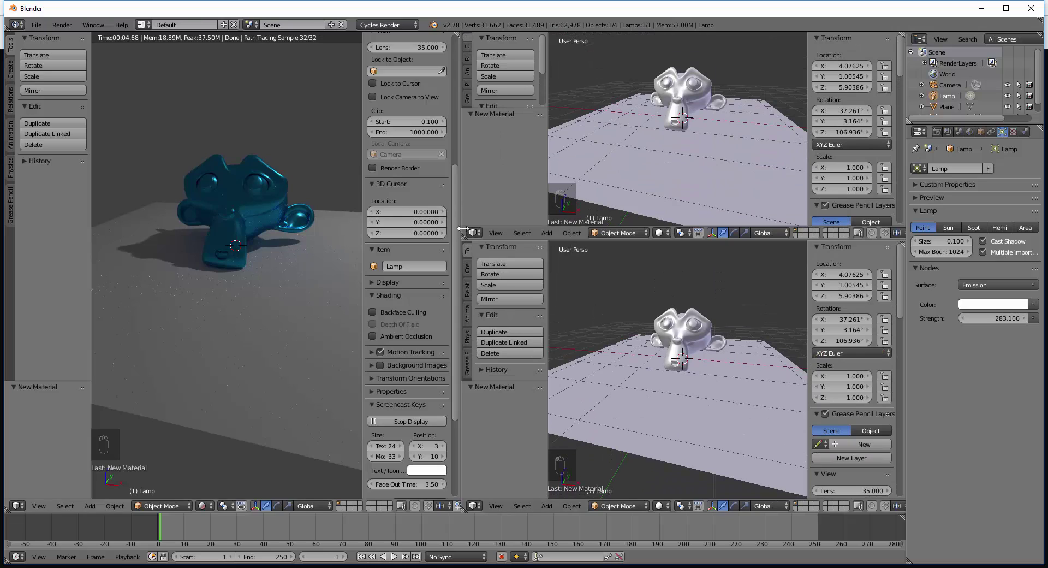
Change the new upper area to the UV/Image Editor and the new lower area to the Node Editor.
click(473, 233)
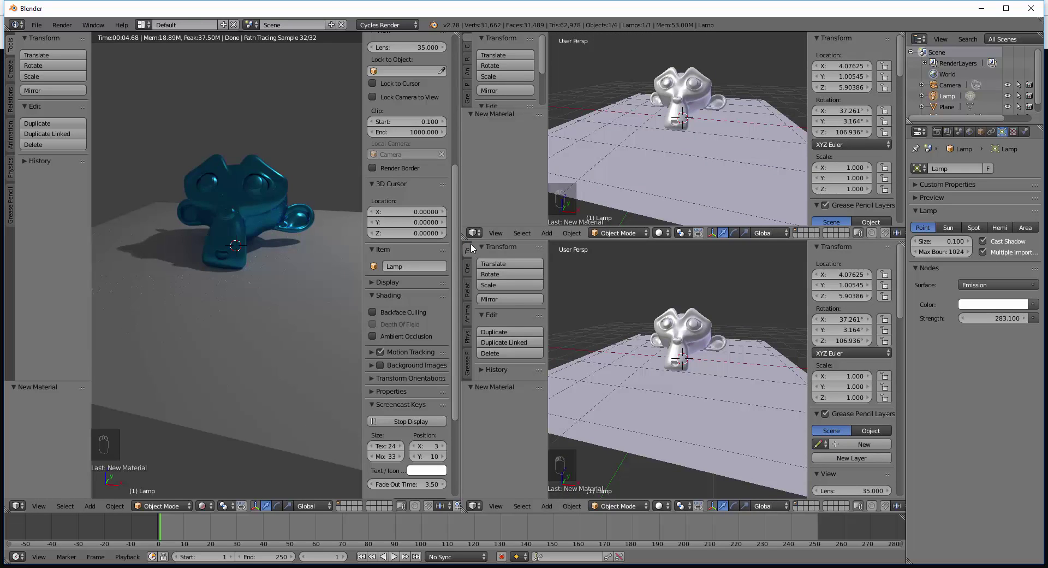
click(472, 235)
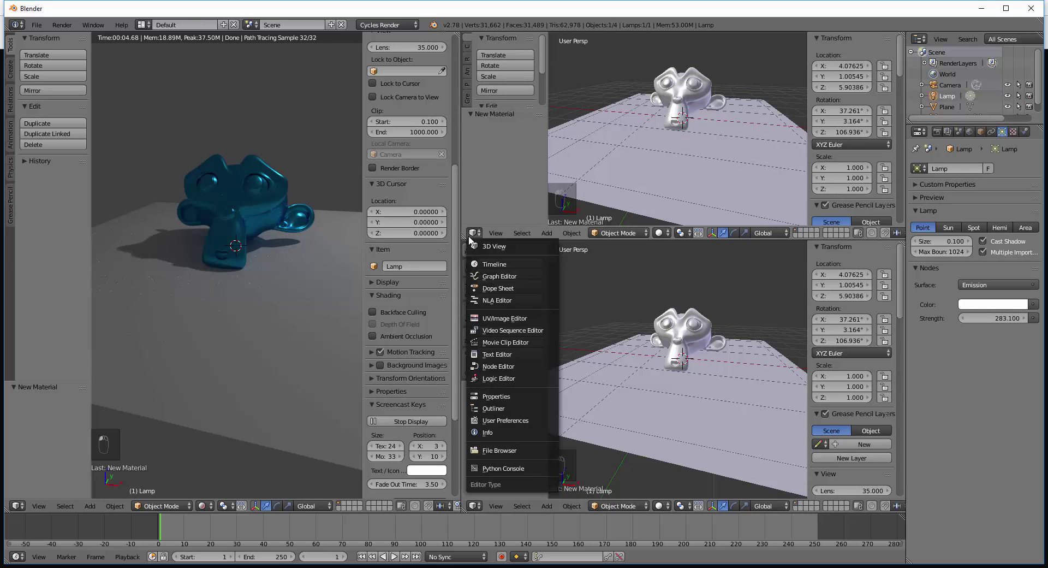
click(505, 319)
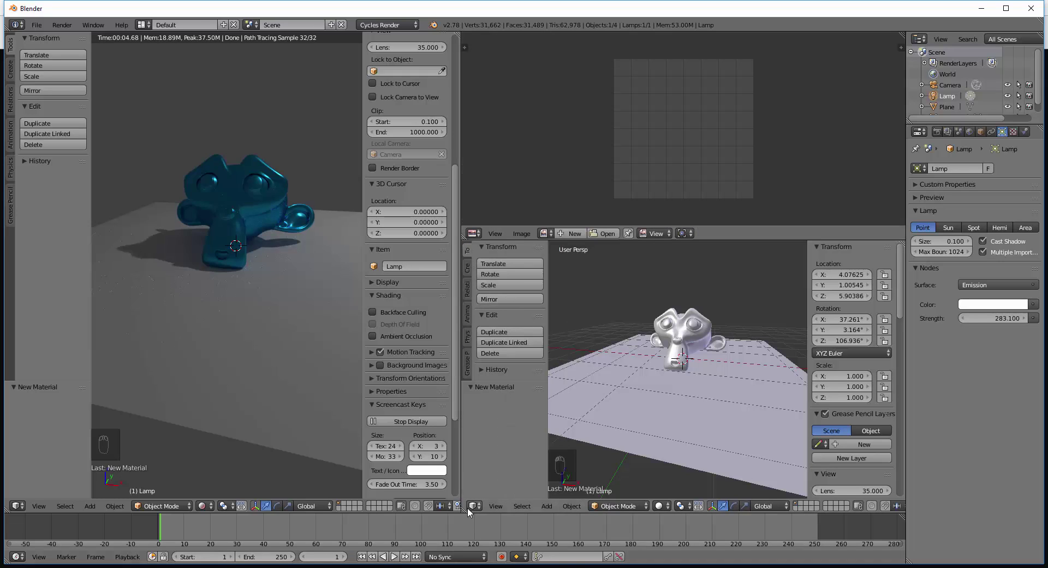
click(473, 506)
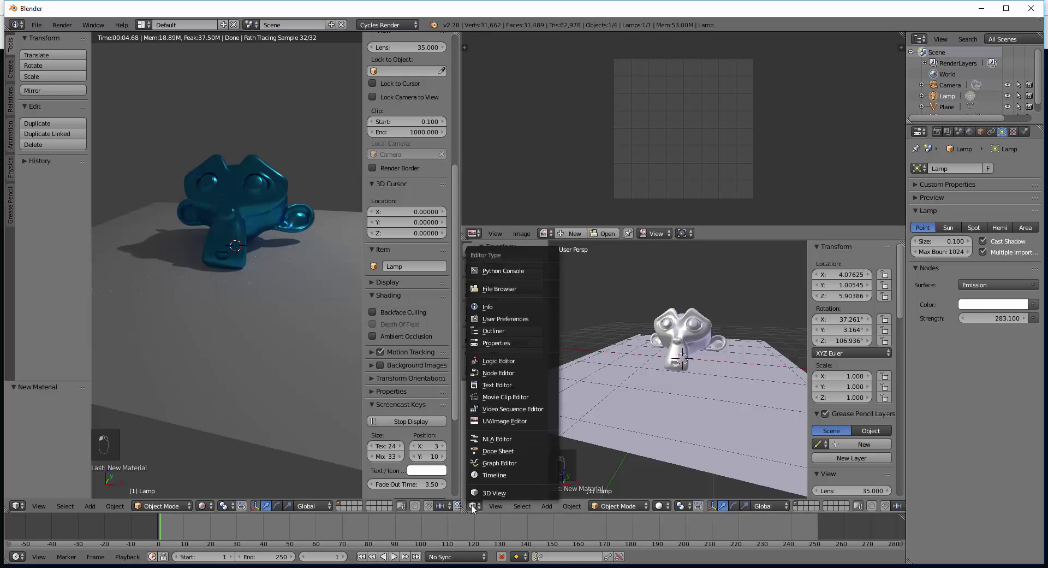
click(509, 374)
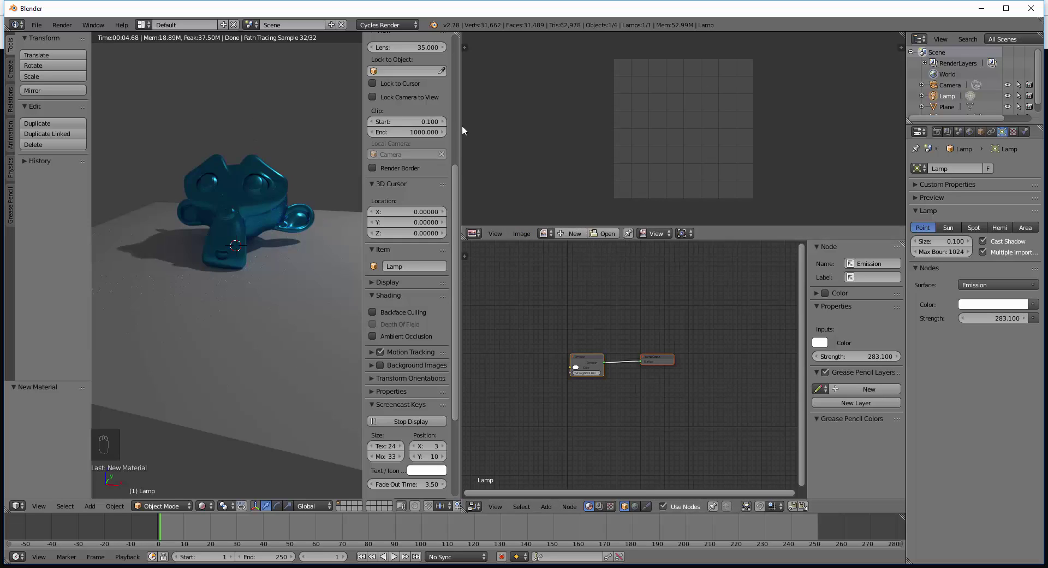
Create a new blank black image named "piso bake" at 1024 × 1024 px.
click(572, 233)
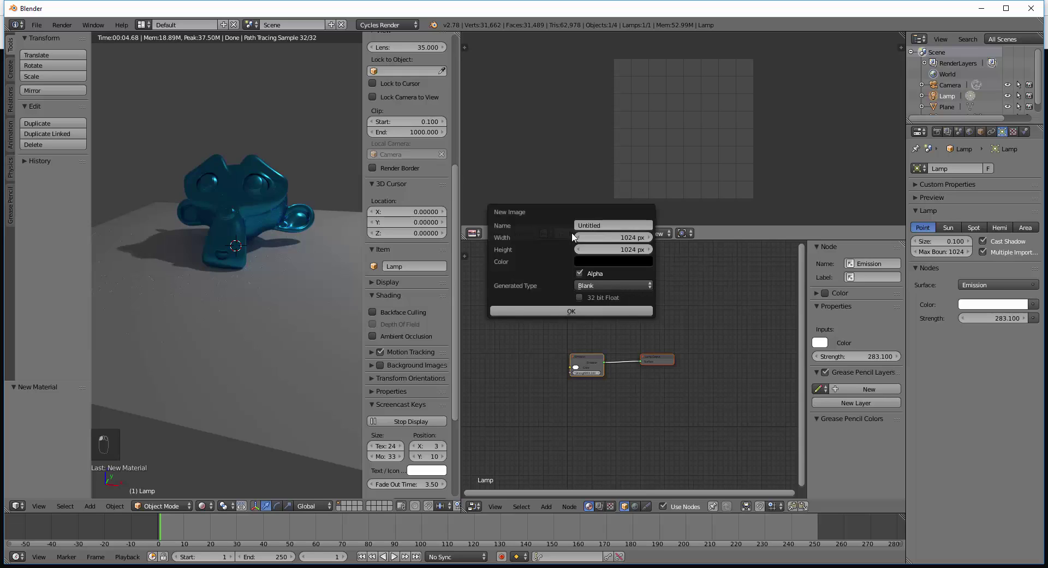
click(610, 226)
text(piso bake)
click(595, 311)
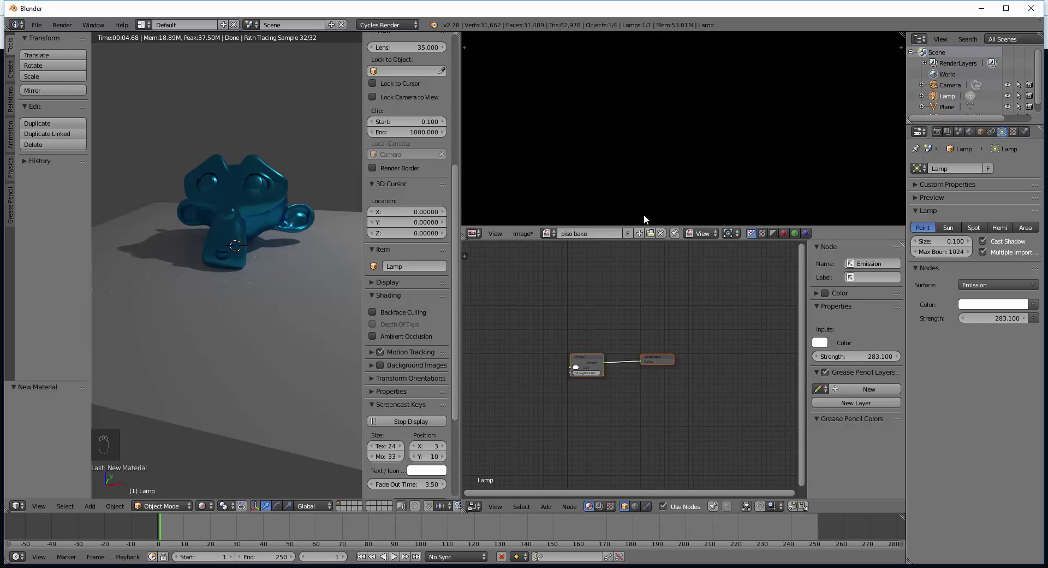
Create a second blank black image named "macacobake" at 512 × 512 px.
click(639, 234)
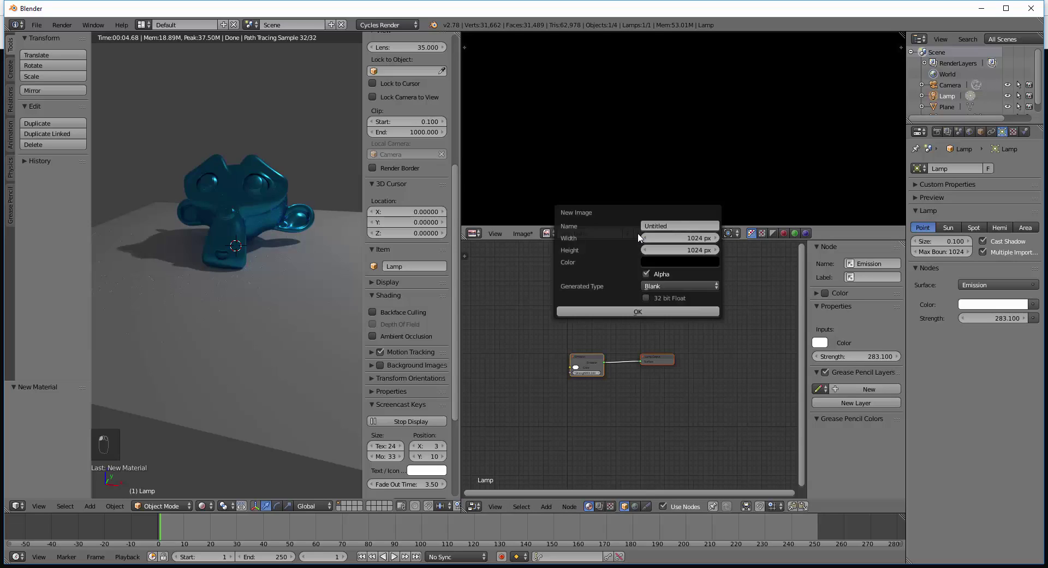
click(665, 224)
text(macacobake)
key(Return)
click(684, 238)
text(51)
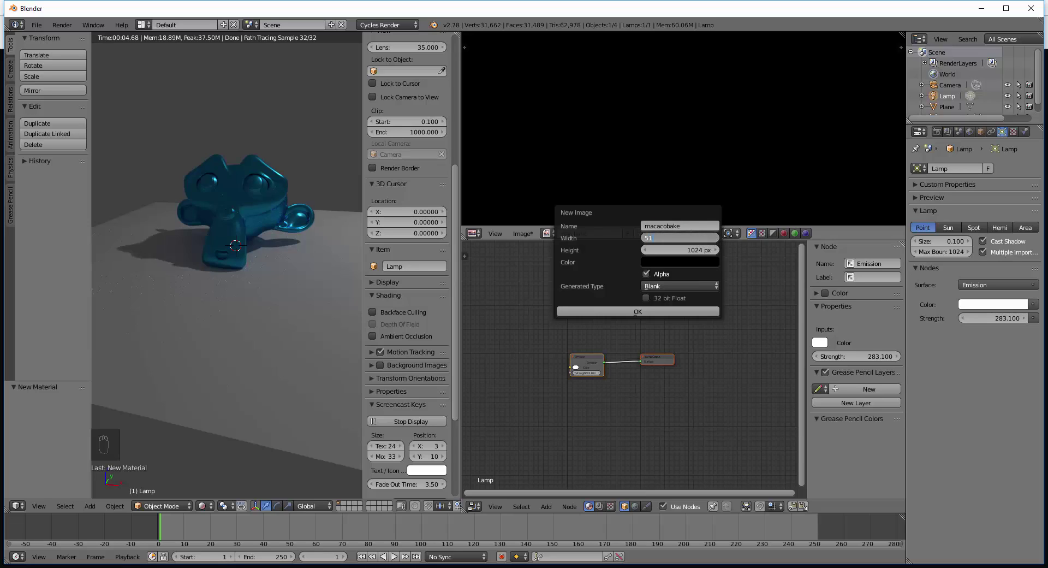
text(2)
click(692, 249)
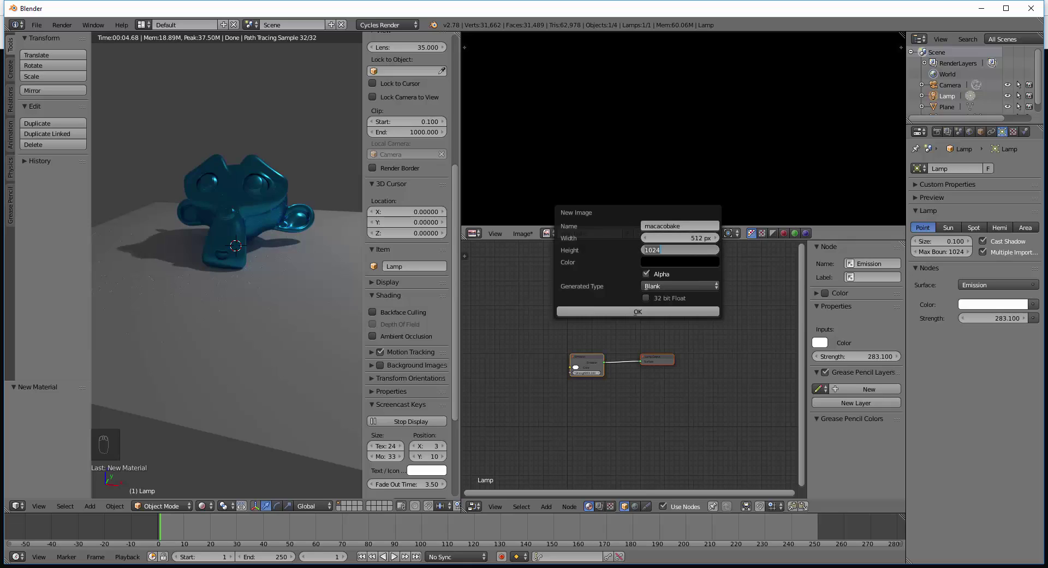
text(51)
click(647, 311)
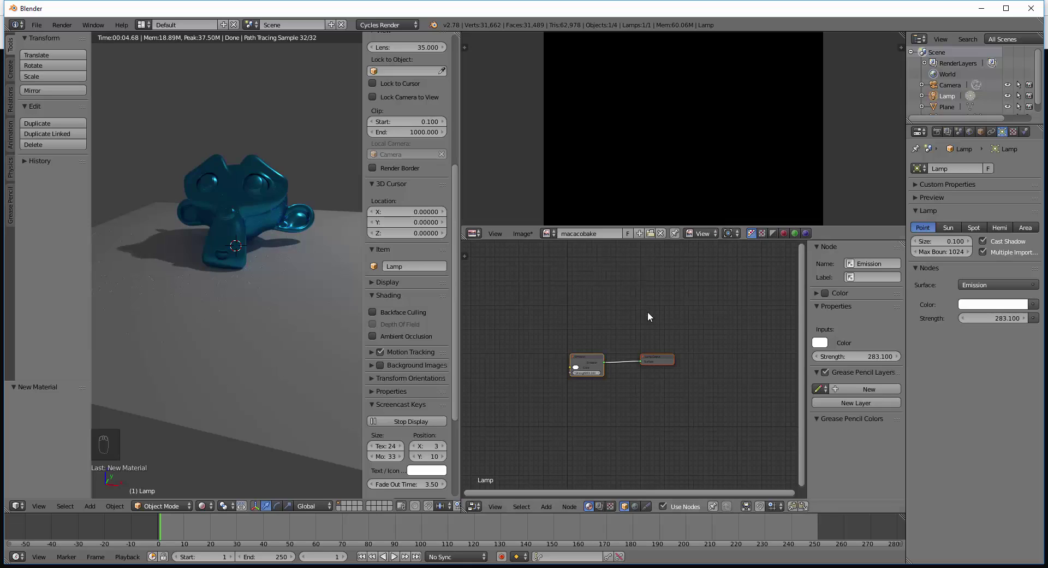
scroll(634, 93, down, 3)
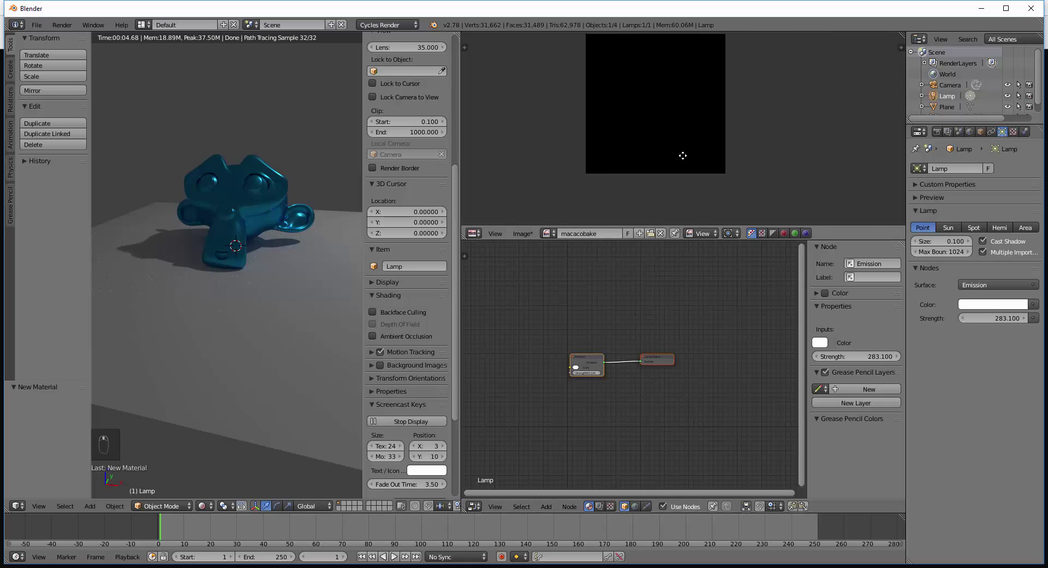
middle_drag(682, 155, 647, 184)
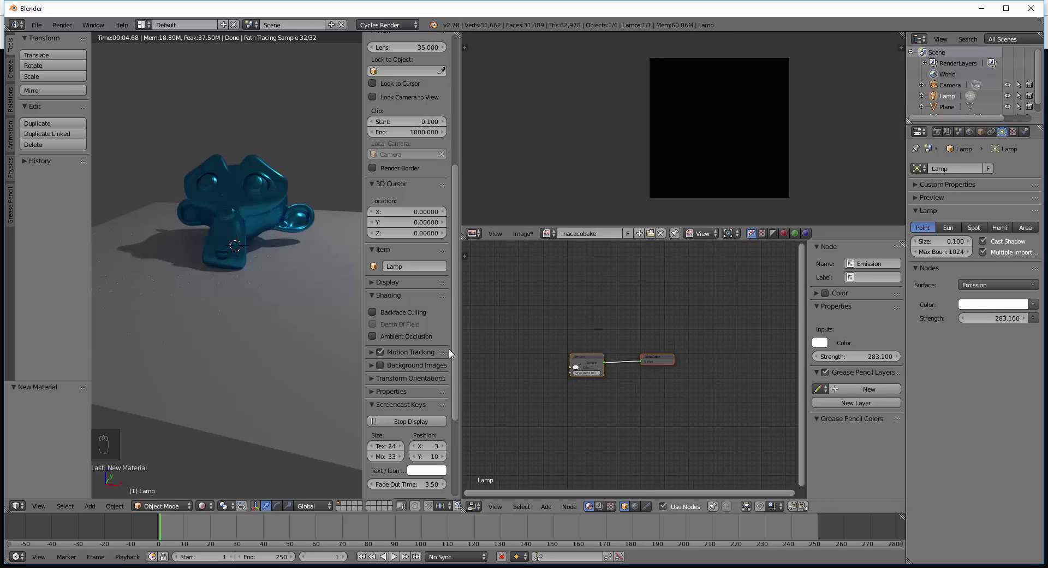
scroll(591, 337, up, 1)
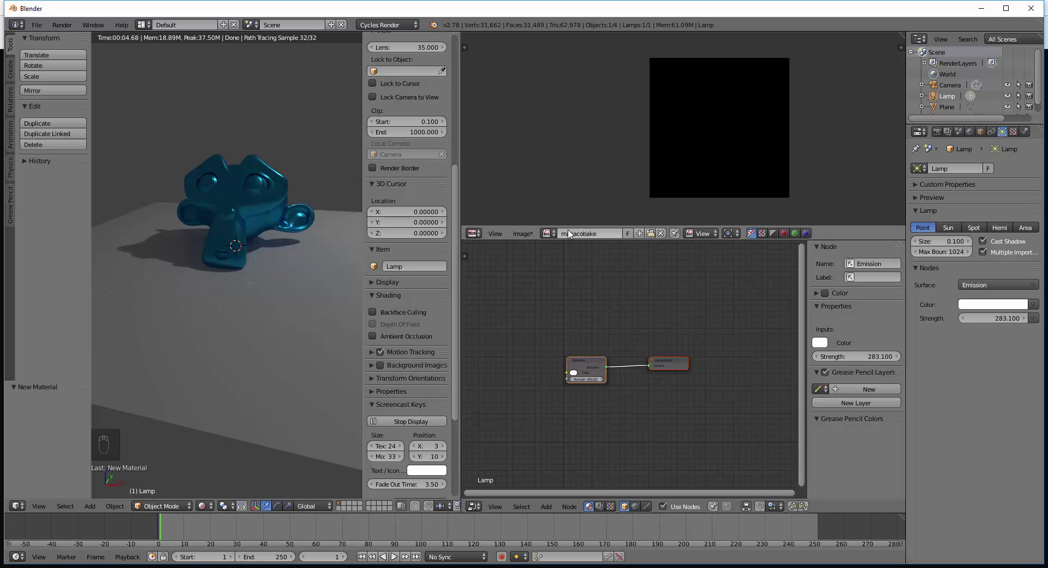
Show the "piso bake" image and unwrap the plane onto it with the standard Unwrap method in solid display.
click(549, 233)
click(568, 260)
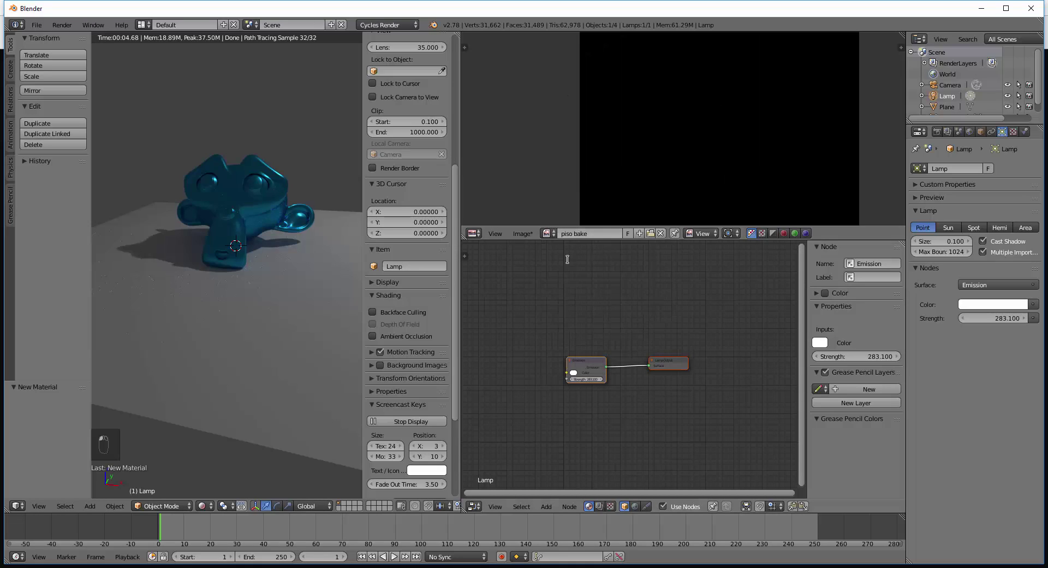
right_click(224, 326)
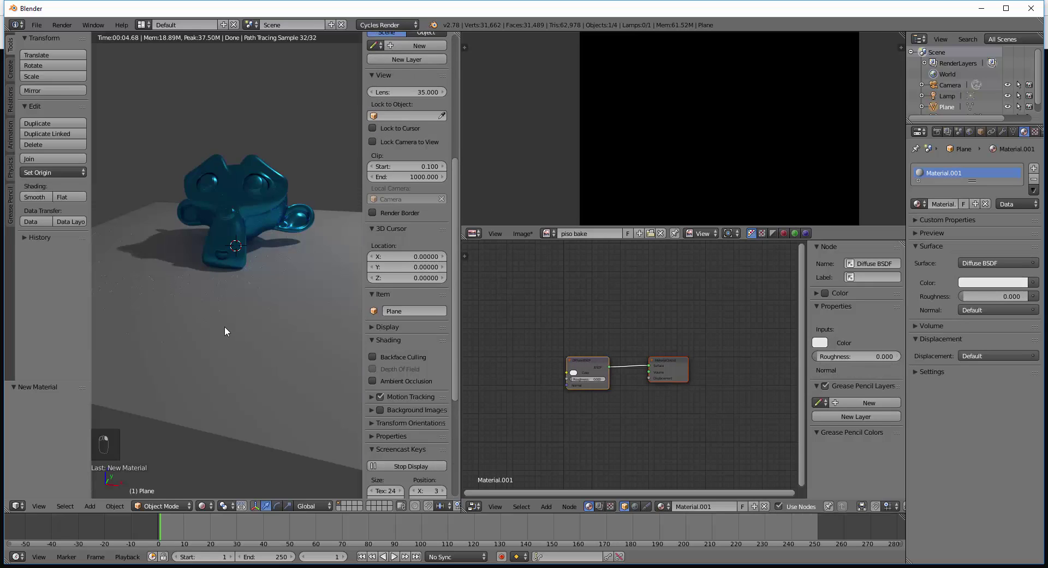
key(shift+z)
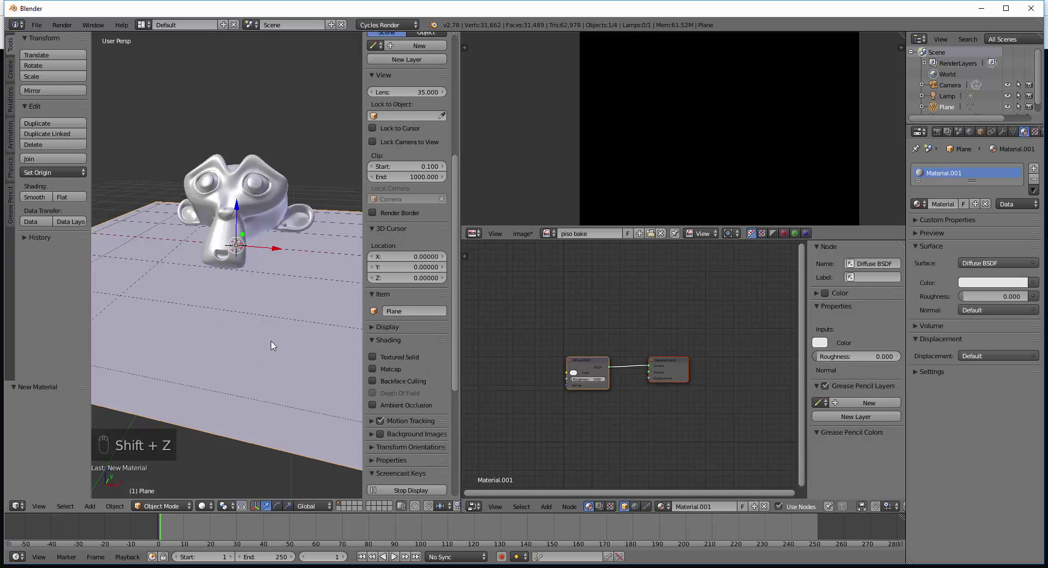
key(Tab)
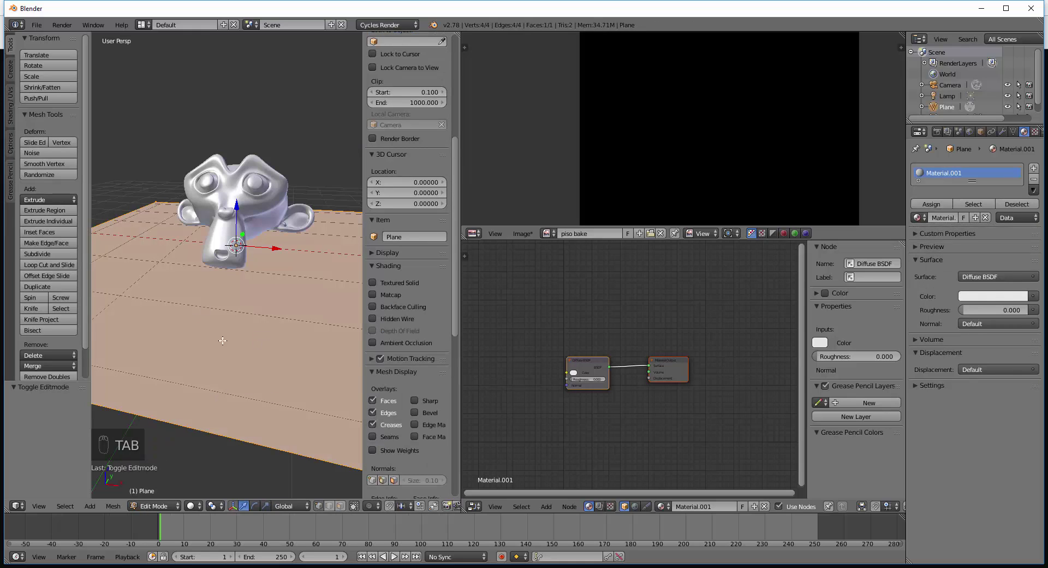
key(u)
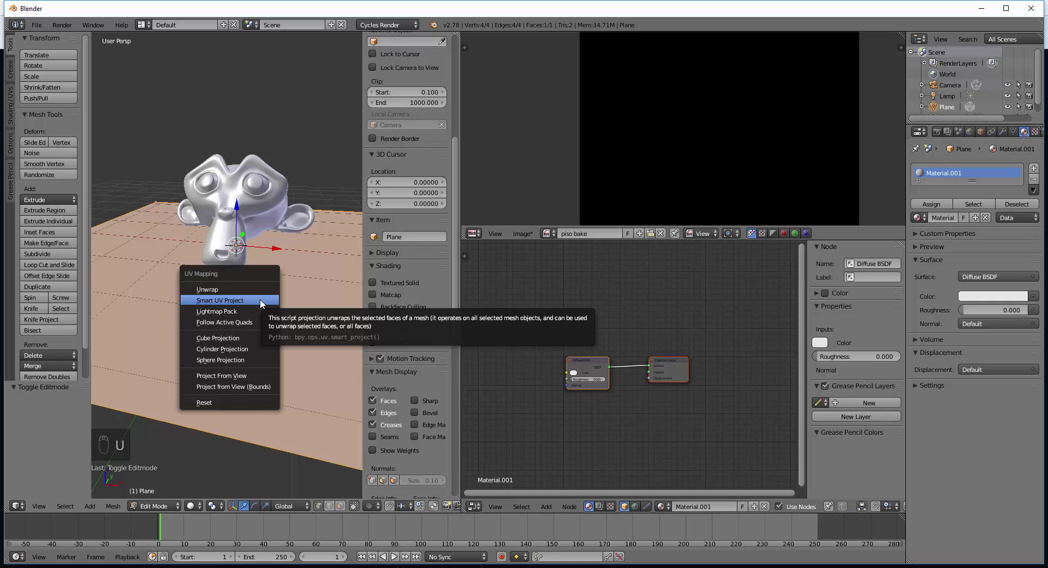
click(230, 290)
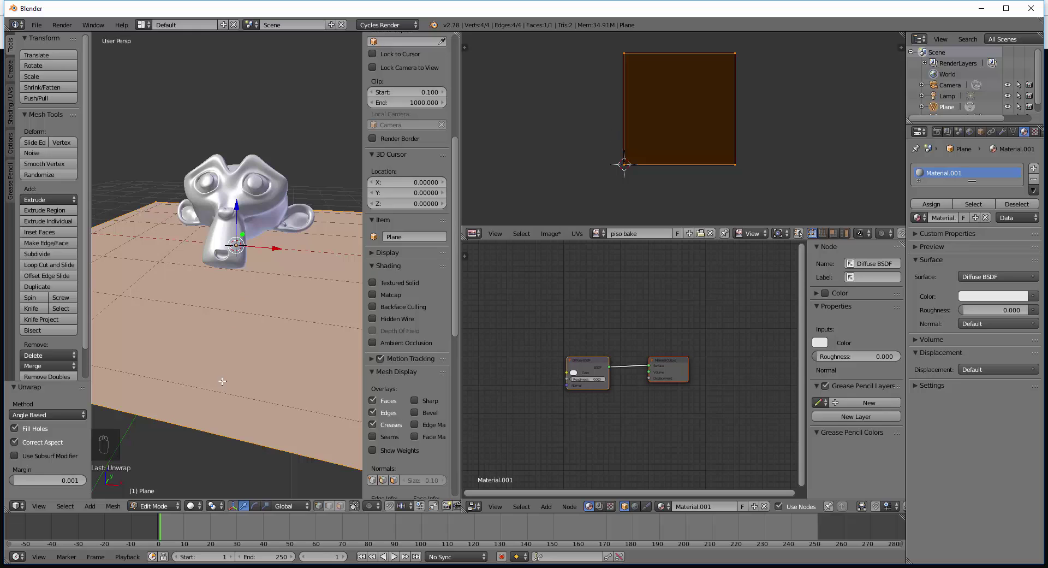
key(Tab)
Select the monkey head and show the "macacobake" image for it in the image editor.
right_click(263, 153)
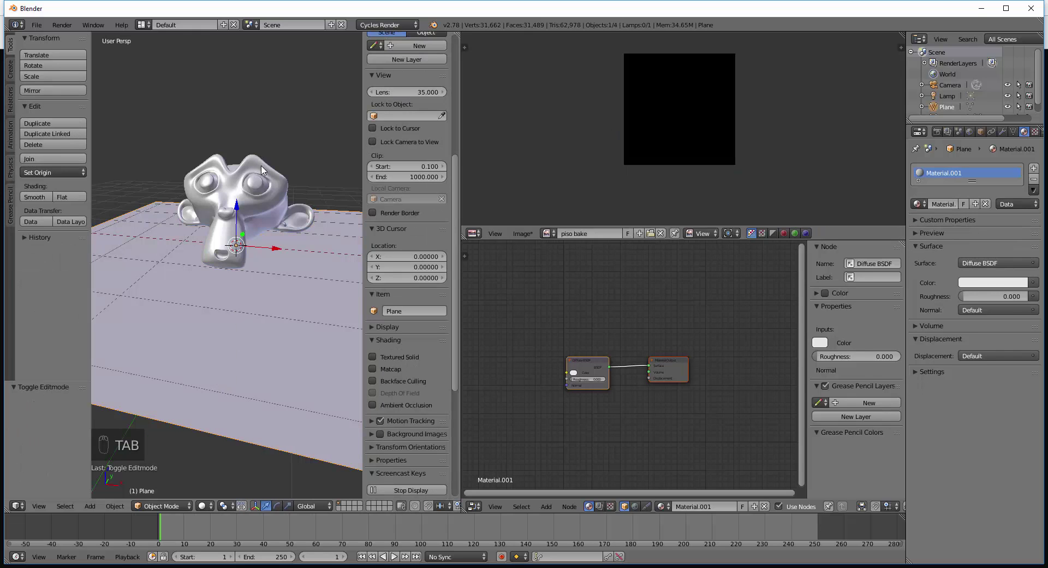
click(547, 234)
click(573, 248)
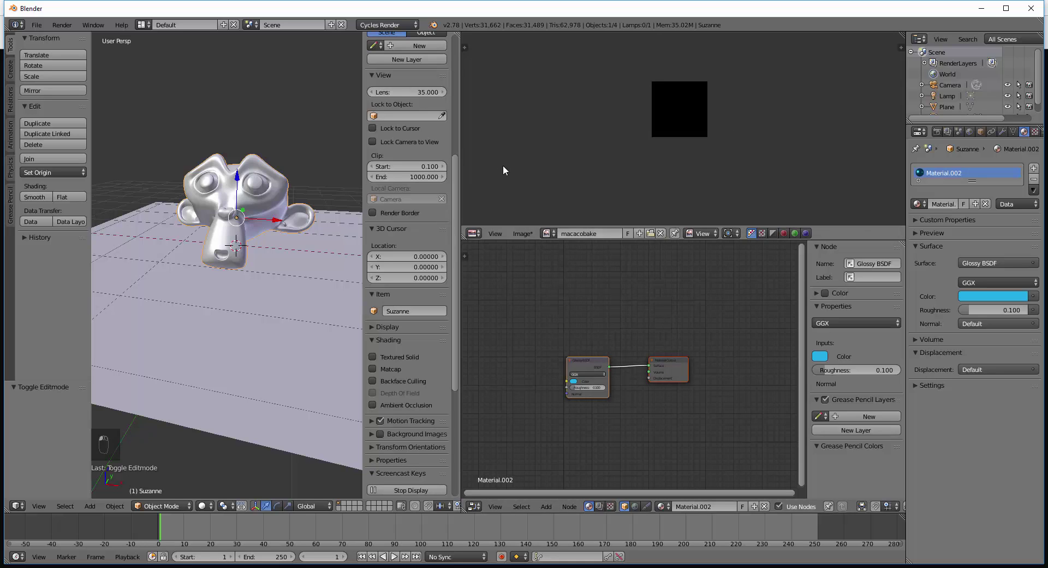
scroll(737, 115, up, 4)
middle_drag(691, 118, 737, 164)
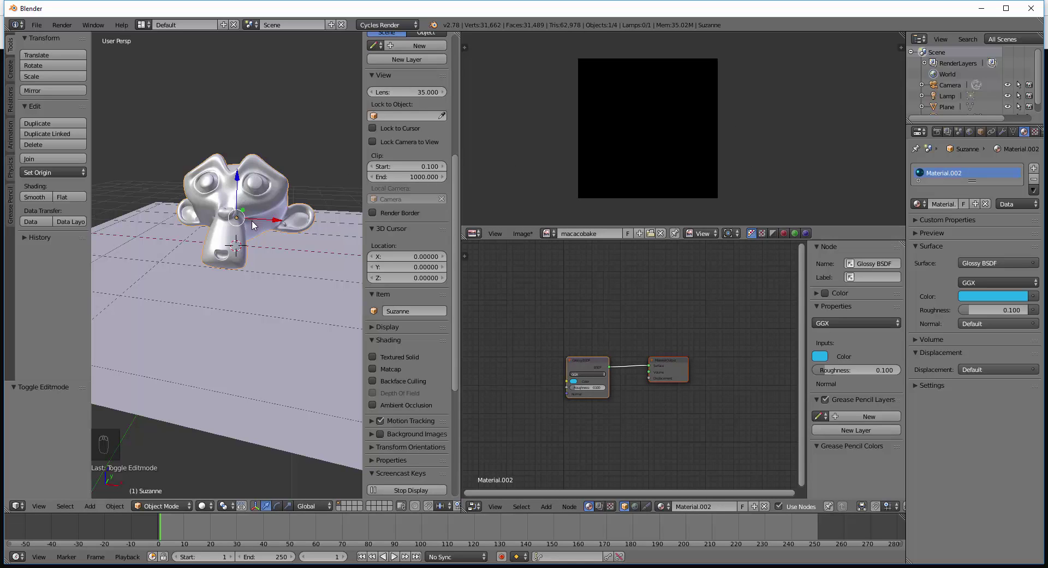
Unwrap the whole monkey mesh with Smart UV Project at a 66 angle limit and 0 island margin, and select all its UVs.
key(Tab)
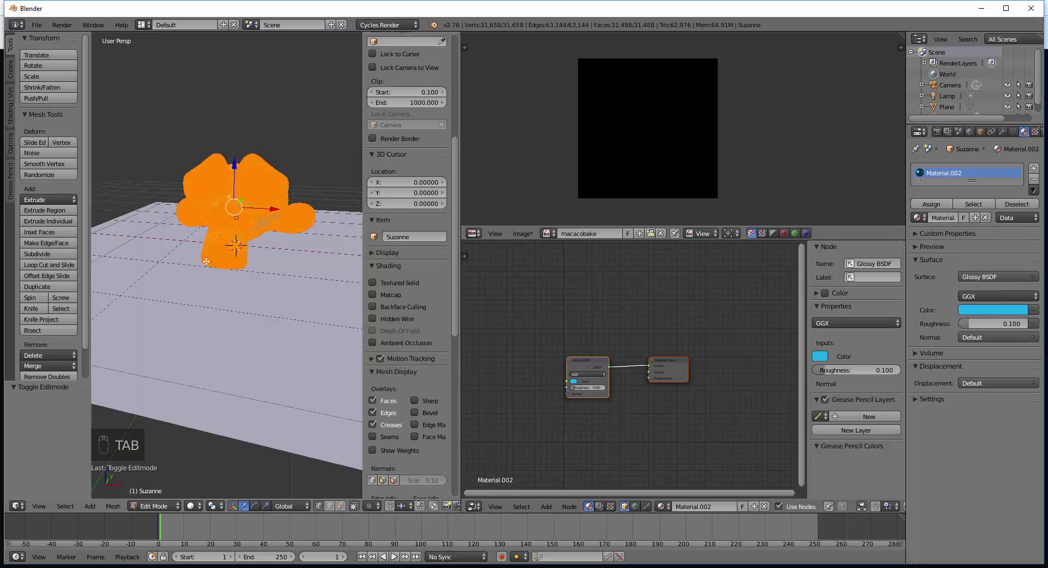
key(u)
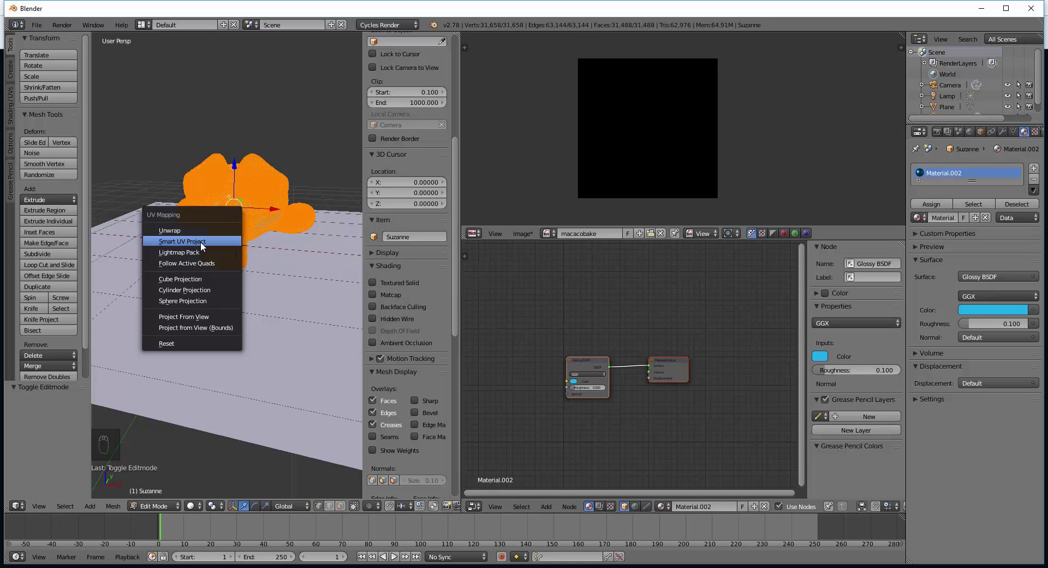
click(201, 241)
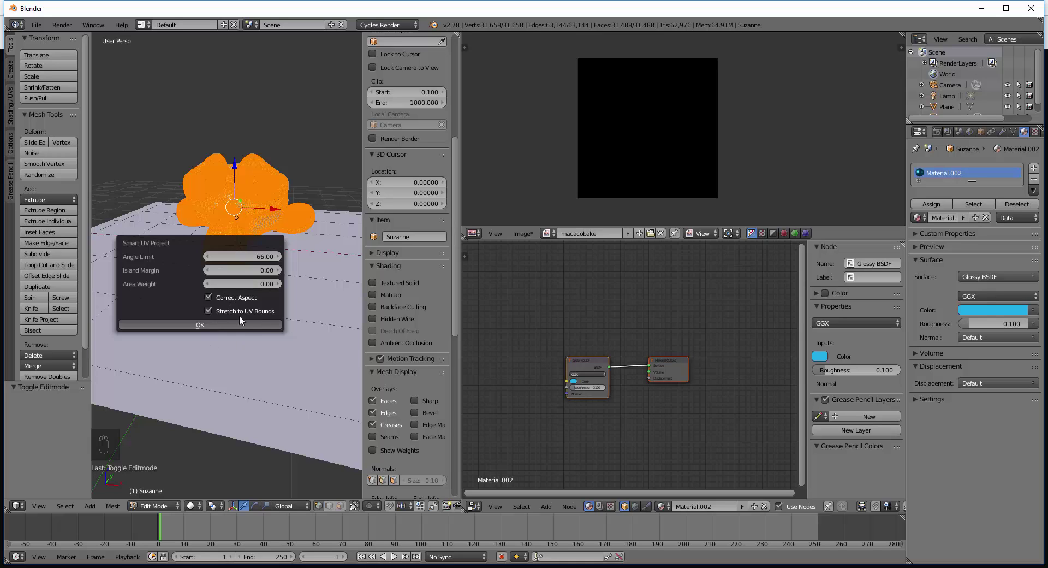
key(Return)
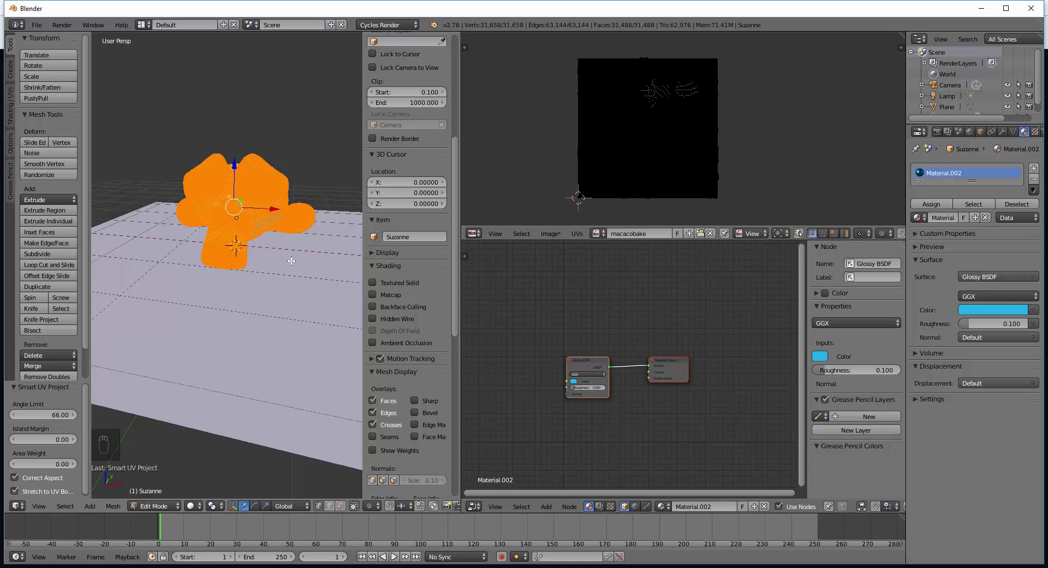
key(a)
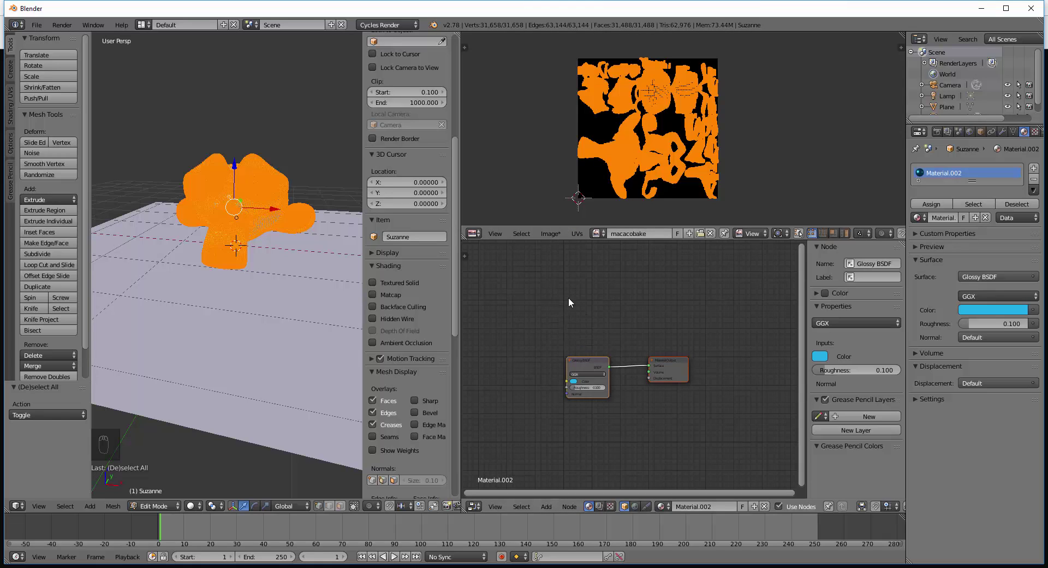
scroll(596, 367, up, 5)
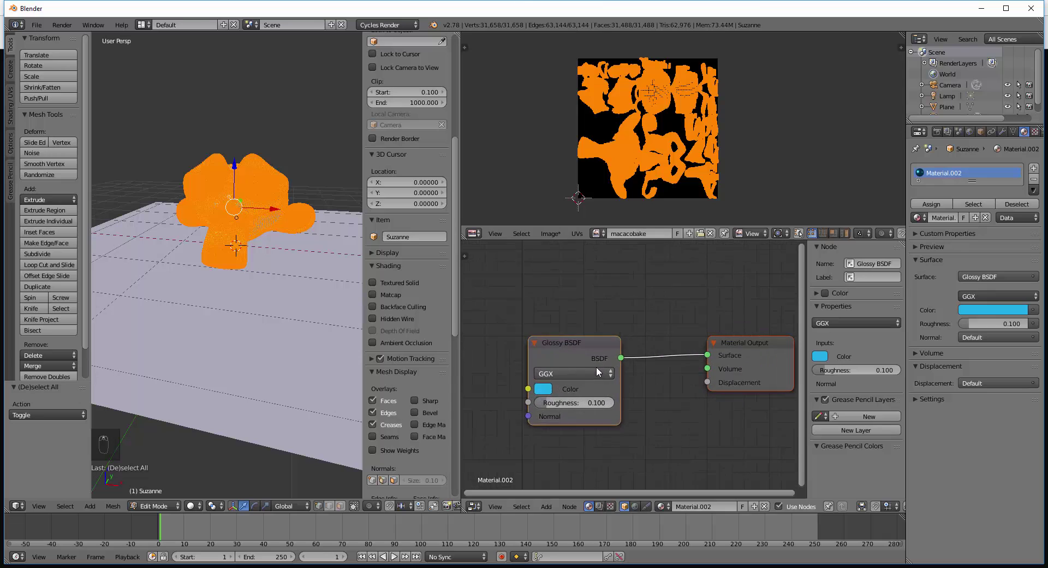
scroll(597, 371, down, 1)
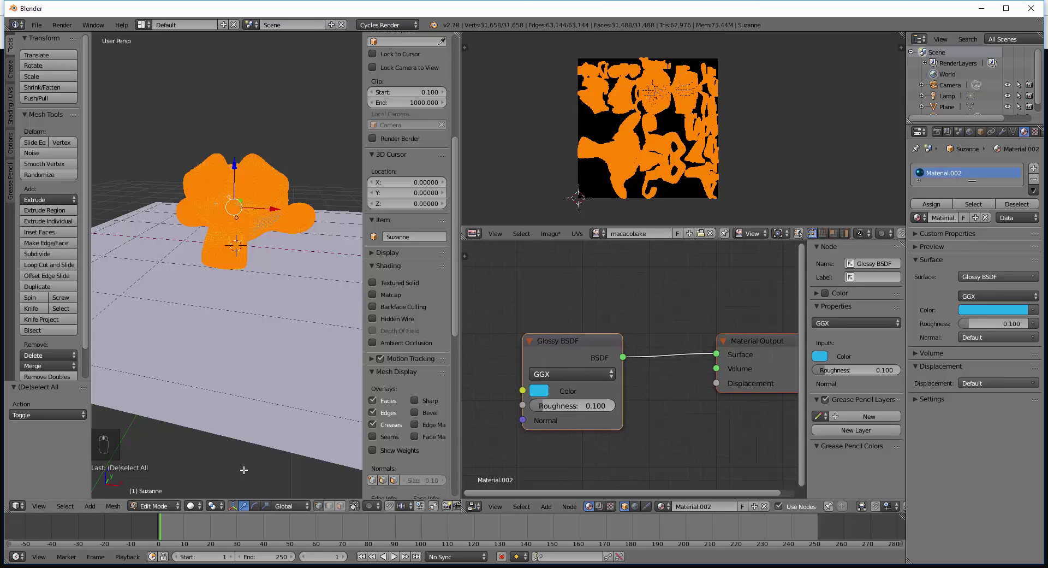
key(Tab)
scroll(641, 362, down, 3)
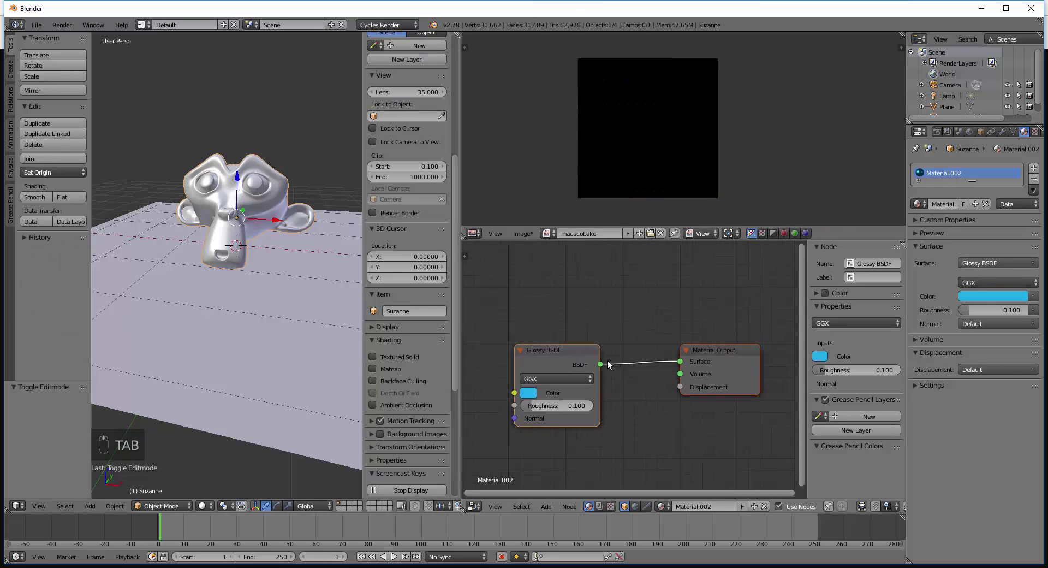
Add an Image Texture node using the "macacobake" image above the Glossy BSDF in the monkey's material.
middle_drag(608, 305, 603, 344)
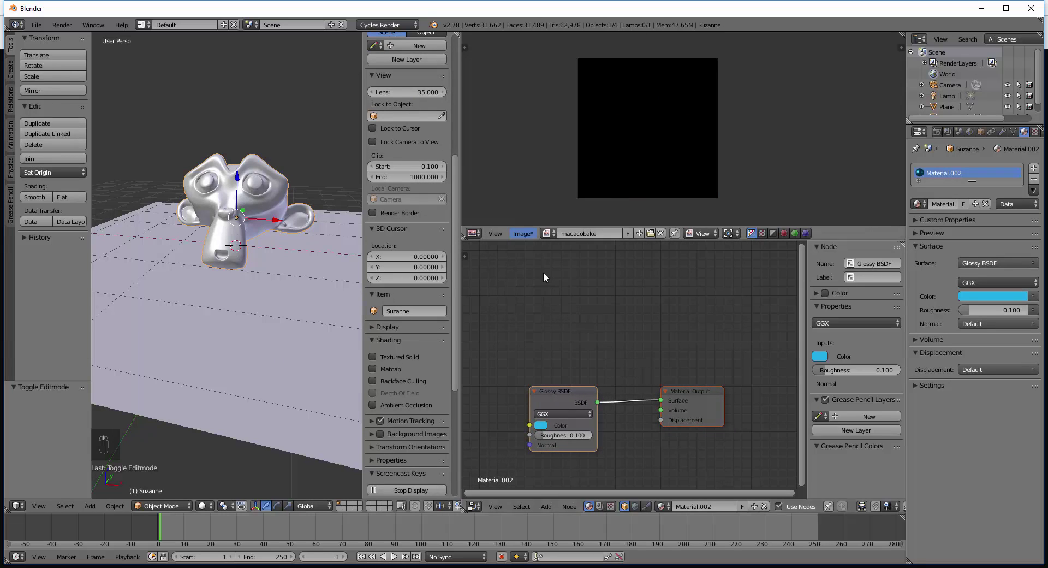
key(shift+a)
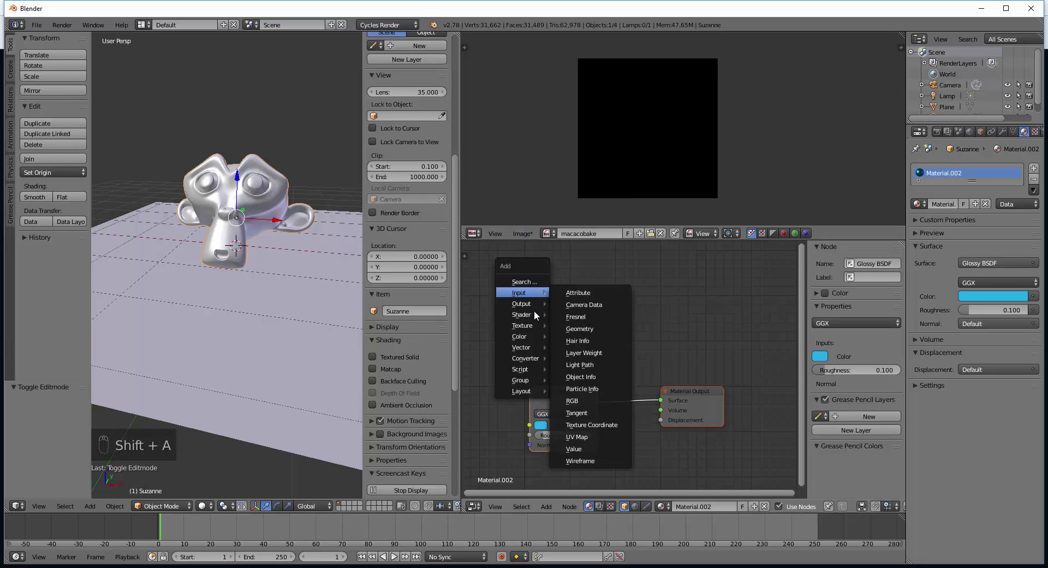
mouse_move(532, 326)
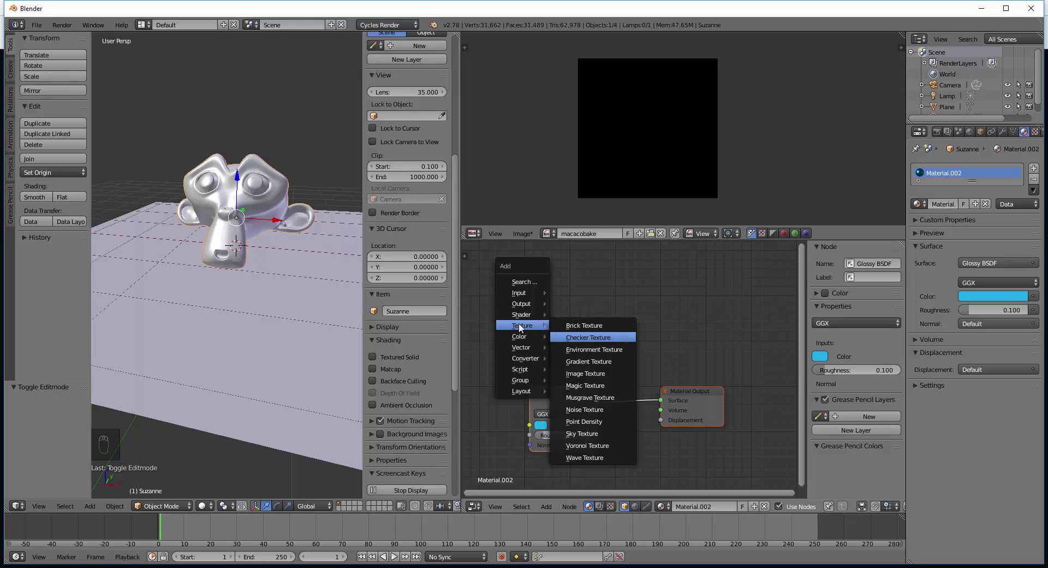
click(578, 373)
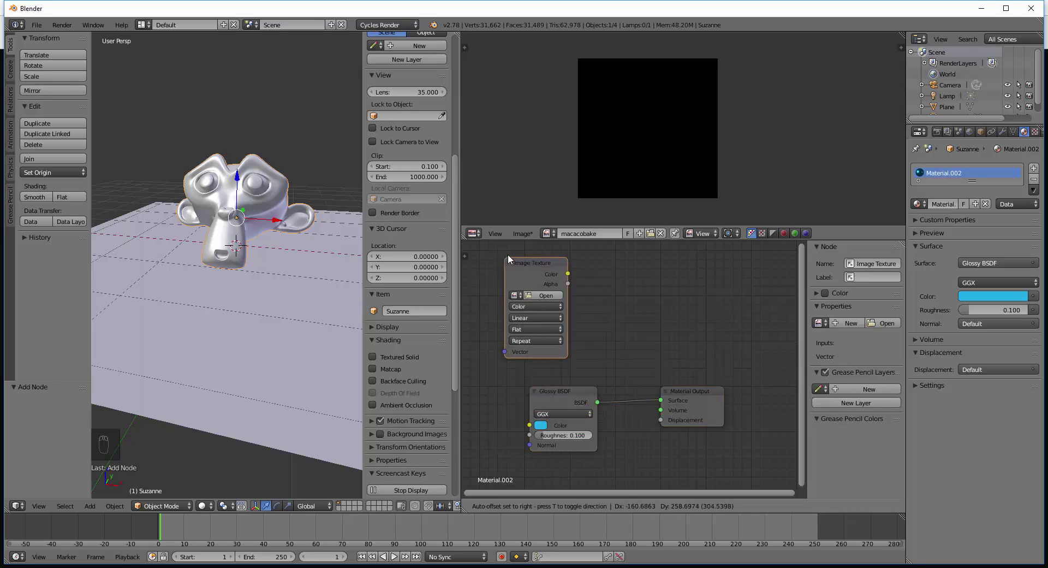
click(521, 255)
click(526, 295)
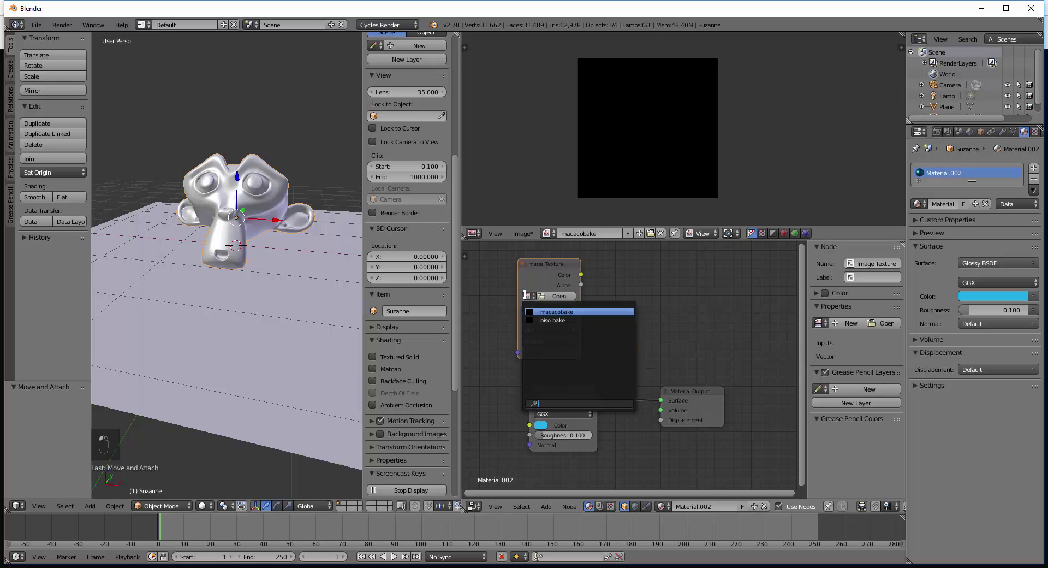
click(546, 309)
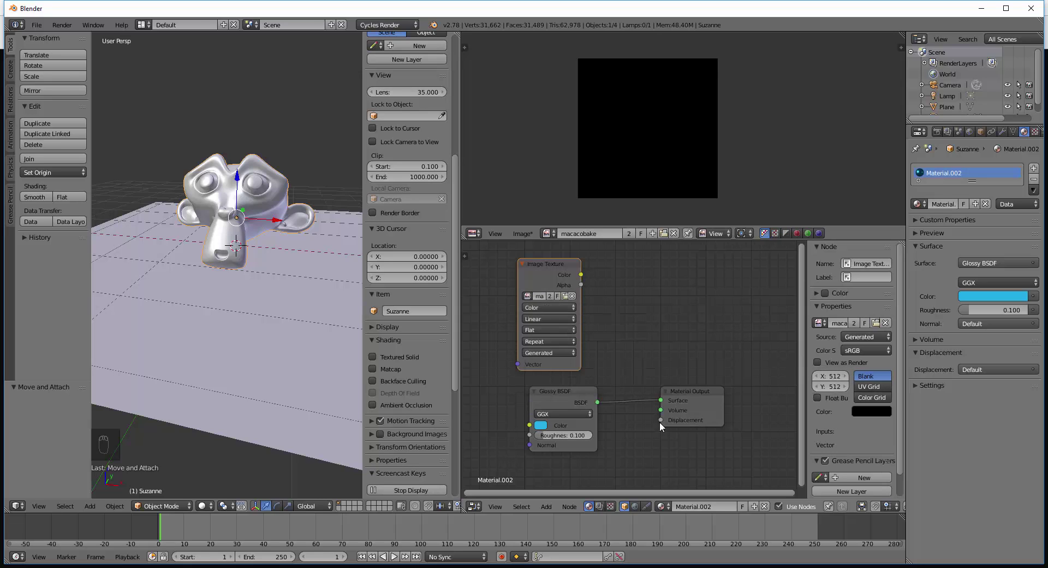
Add an Emission shader to the monkey's material and link the Image Texture's Color output to the Emission Color input.
key(shift+a)
mouse_move(627, 288)
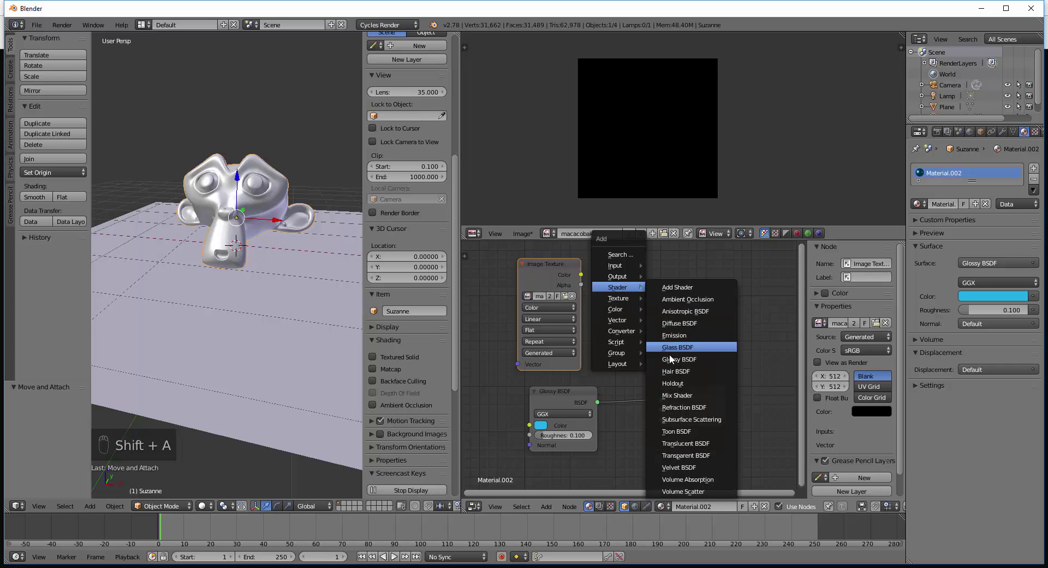
click(682, 338)
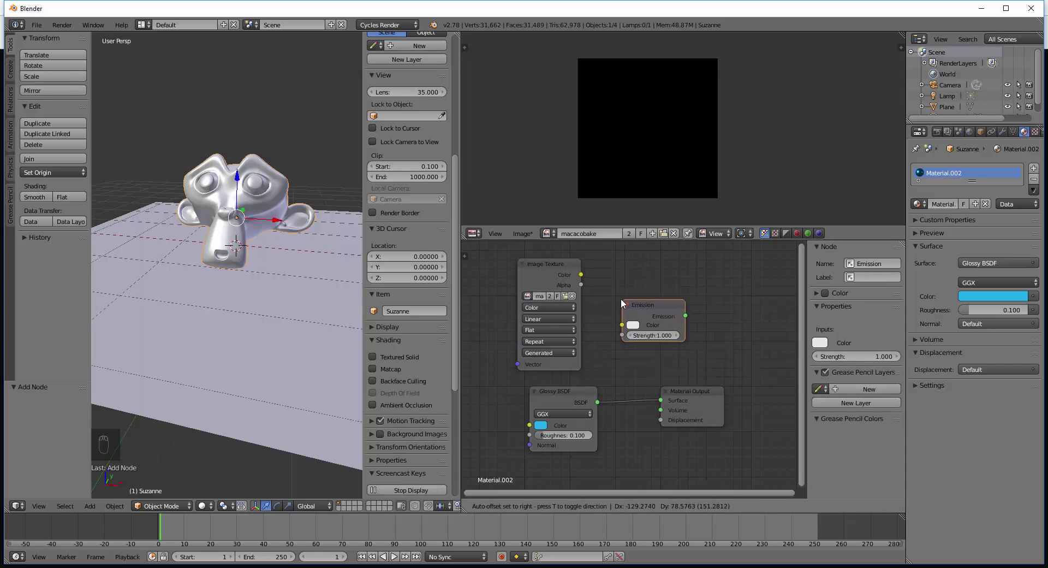
click(609, 291)
drag(582, 275, 643, 316)
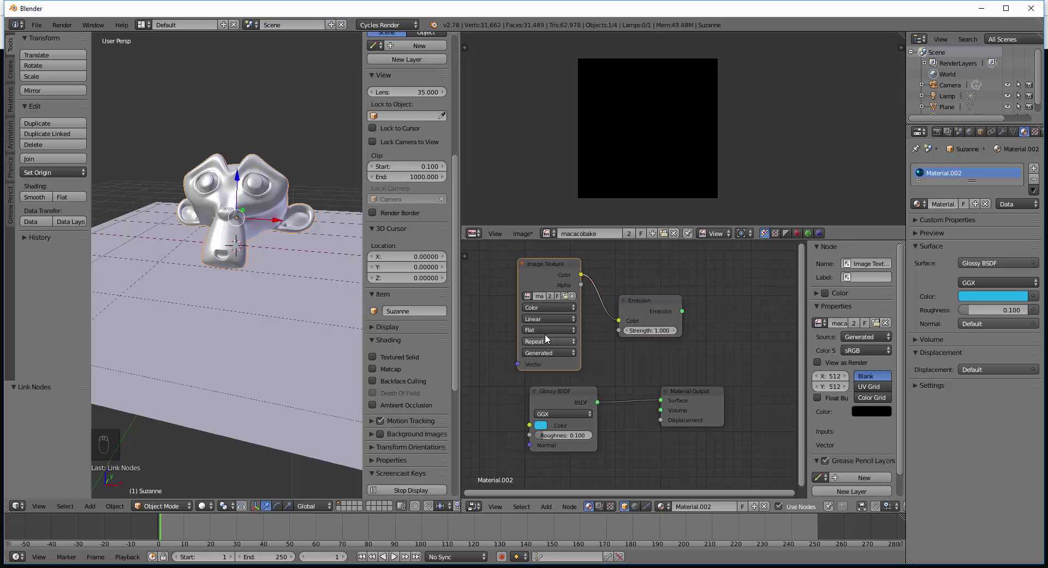
Select the plane and add an Image Texture node using the "piso bake" image to its material.
right_click(316, 292)
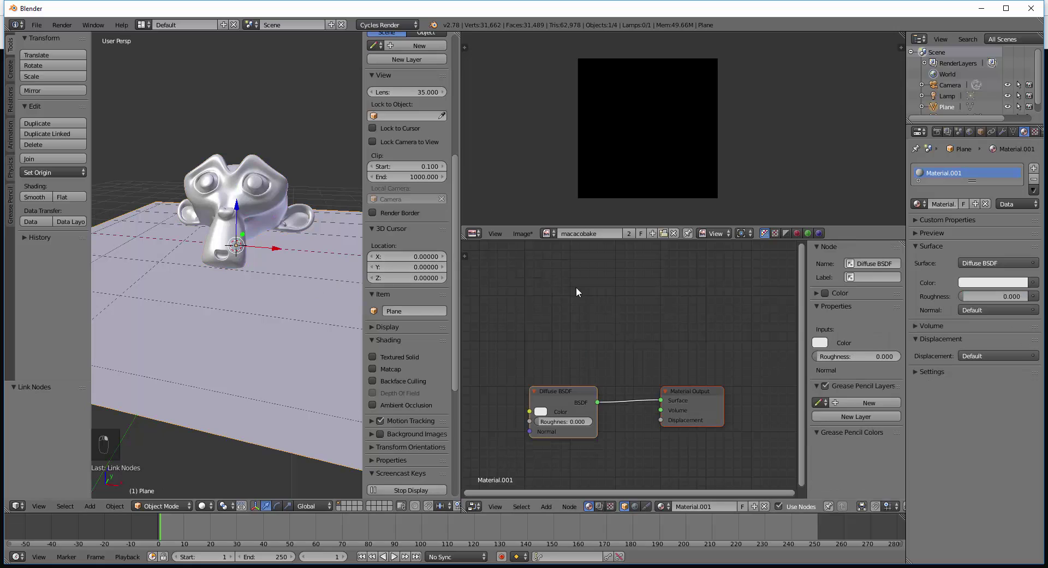
key(shift+a)
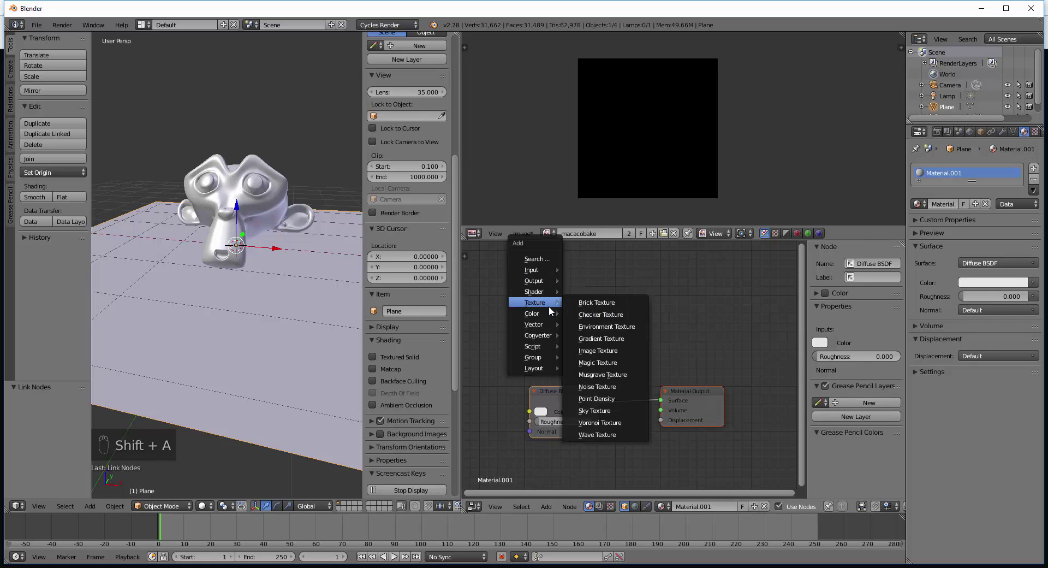
mouse_move(549, 307)
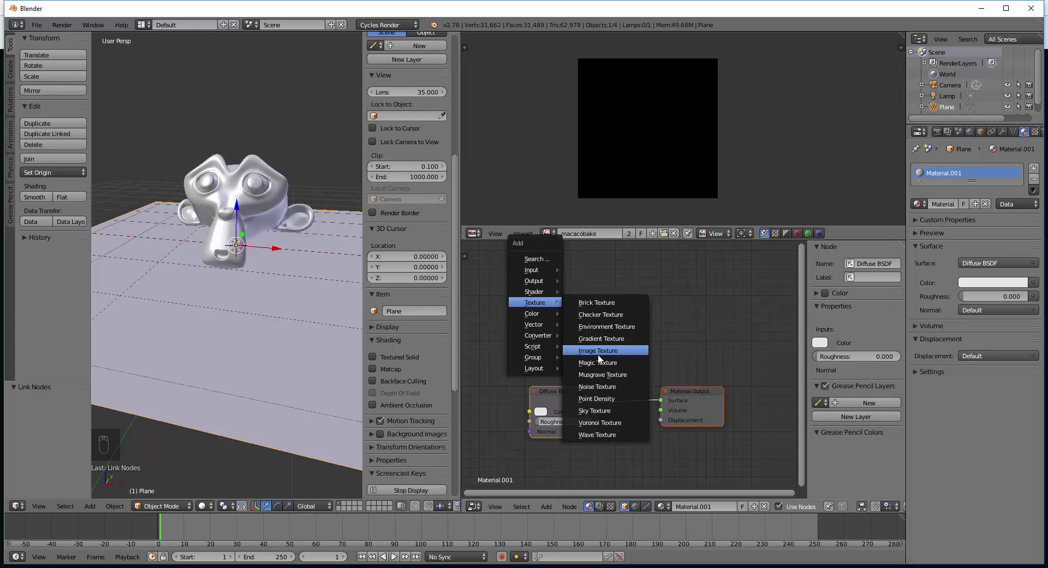
click(598, 351)
click(528, 263)
click(541, 301)
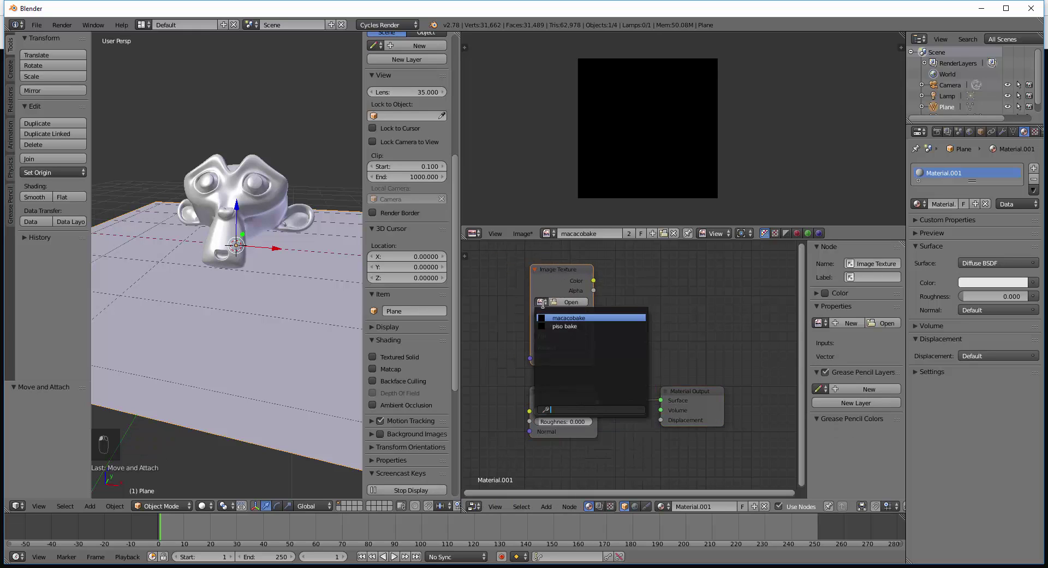
click(560, 325)
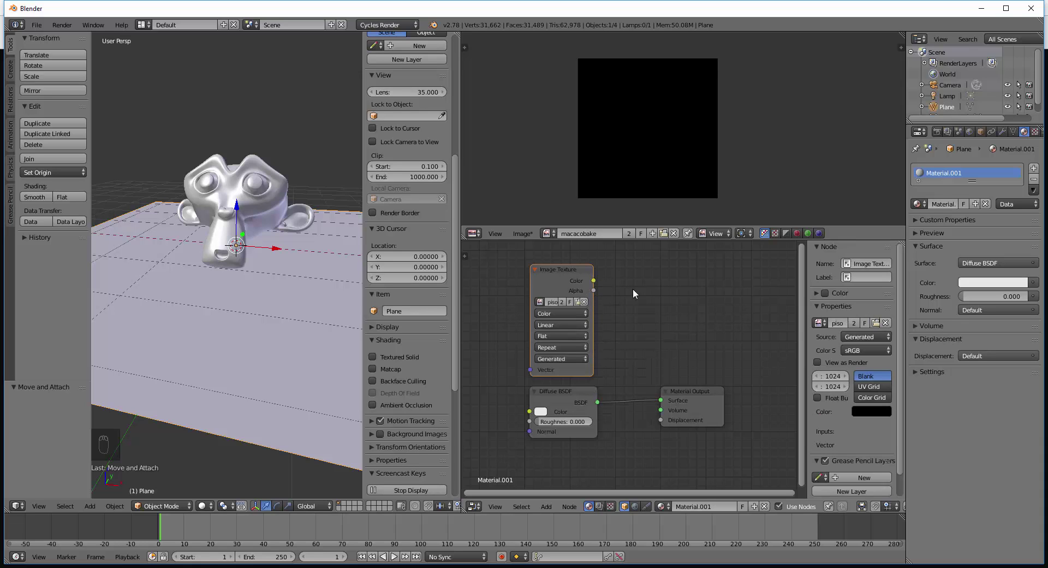
Add an Emission shader to the plane's material and link the "piso bake" texture's Color output to its Color input.
key(shift+a)
mouse_move(630, 282)
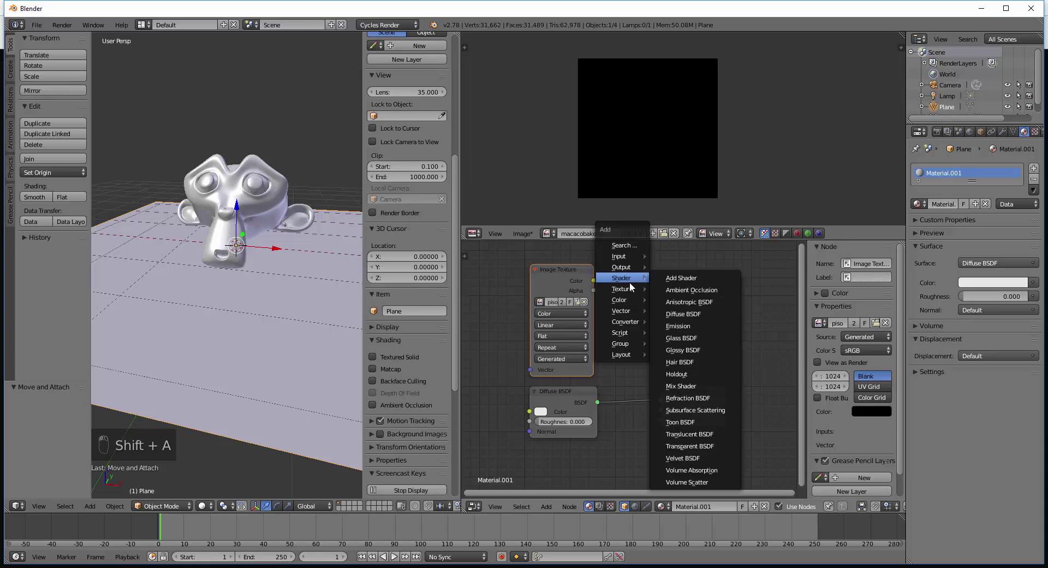
click(678, 326)
click(626, 300)
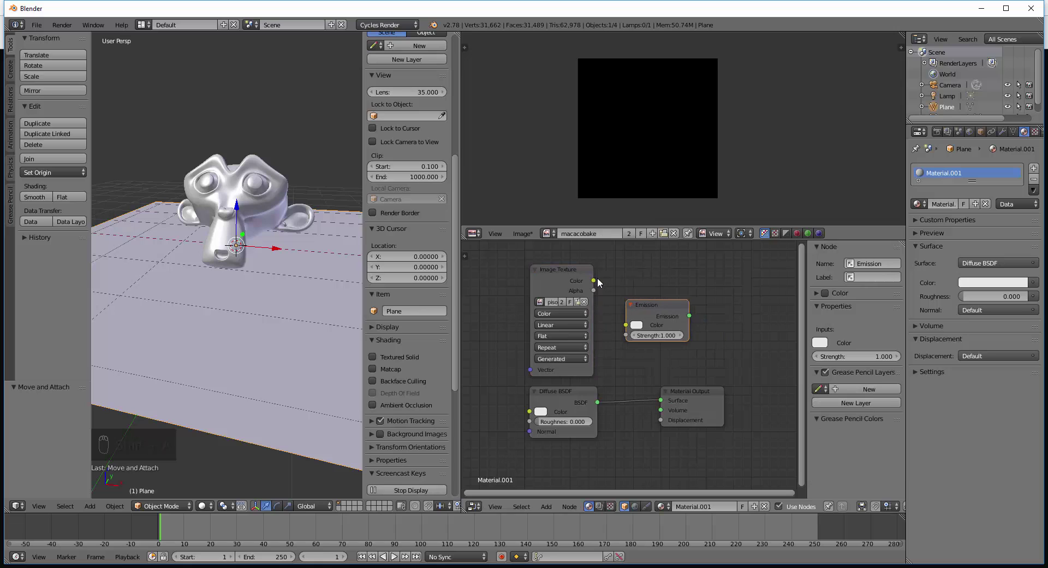
drag(593, 280, 625, 325)
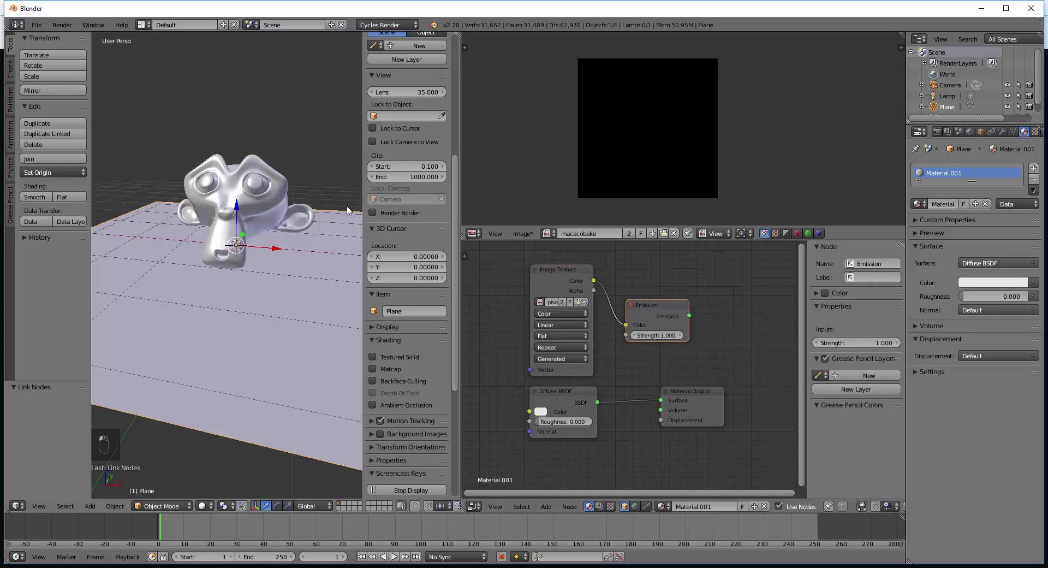
Shift the Material Output node in the monkey's material away from the Glossy BSDF and make the "macacobake" Image Texture node active.
right_click(247, 192)
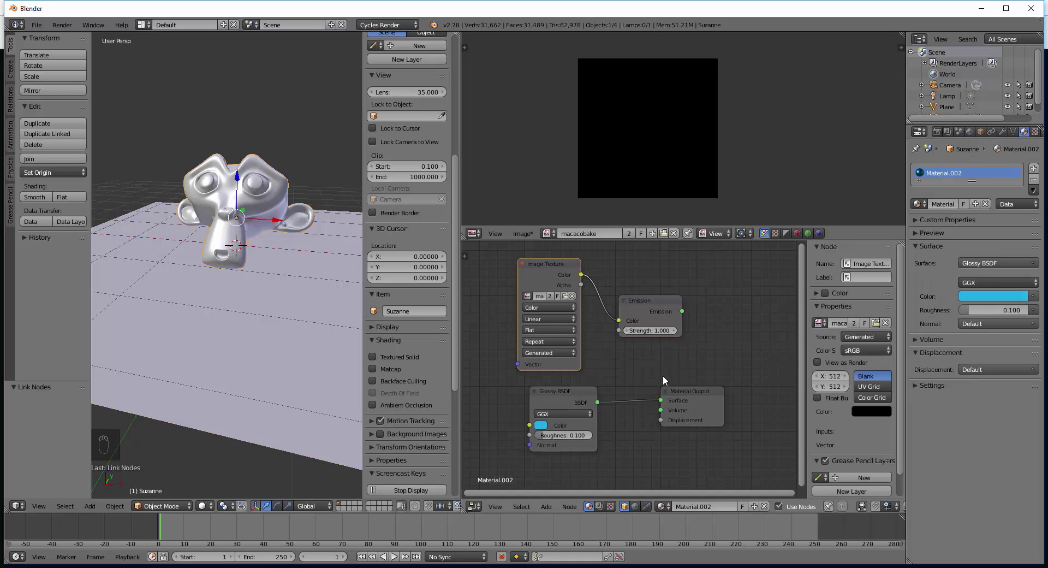
drag(687, 392, 713, 373)
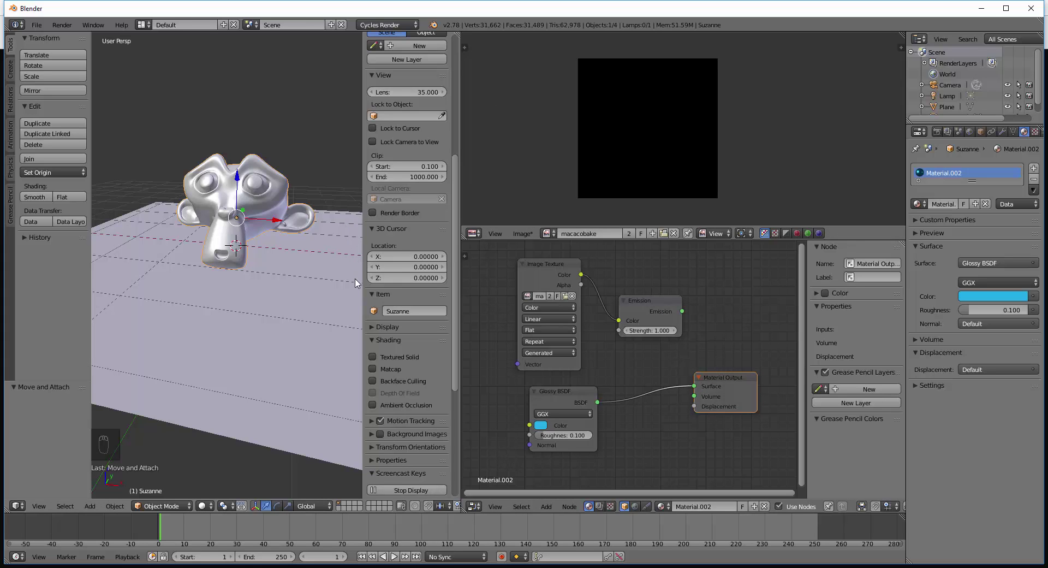
click(533, 264)
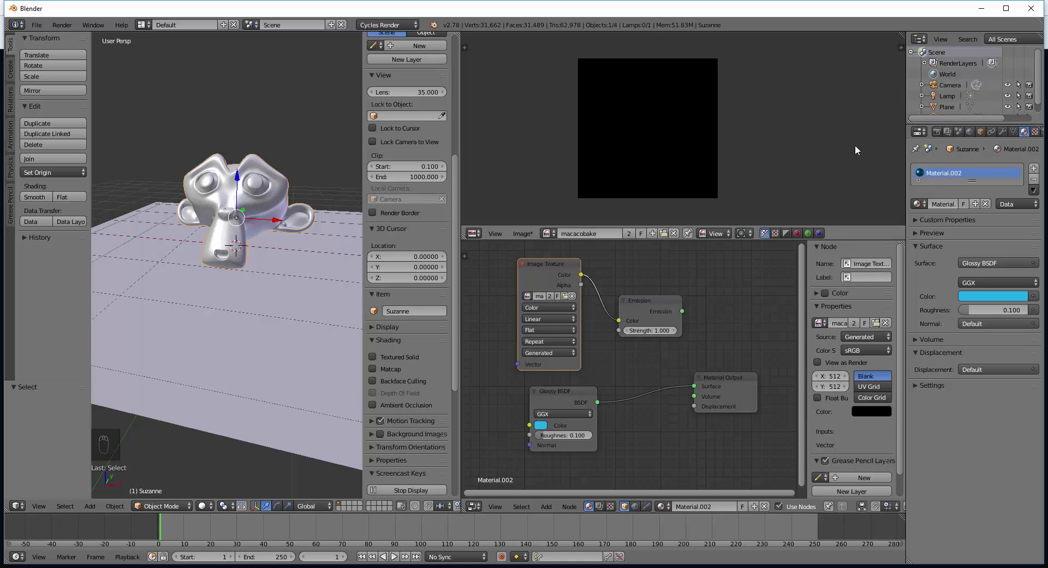
Set the Cycles render samples to 50 in the scene's sampling settings.
click(937, 132)
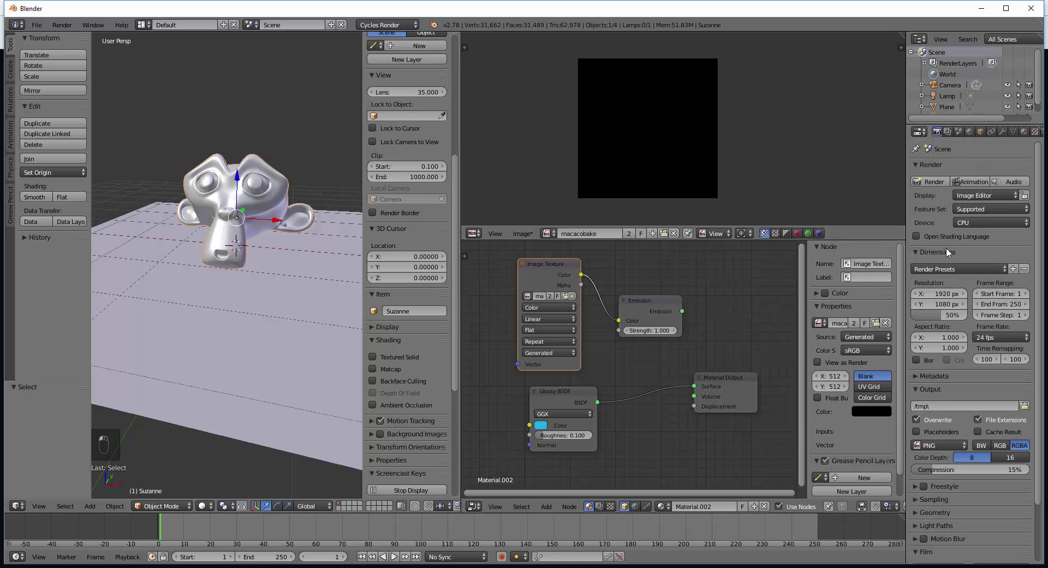
click(942, 498)
scroll(966, 424, down, 5)
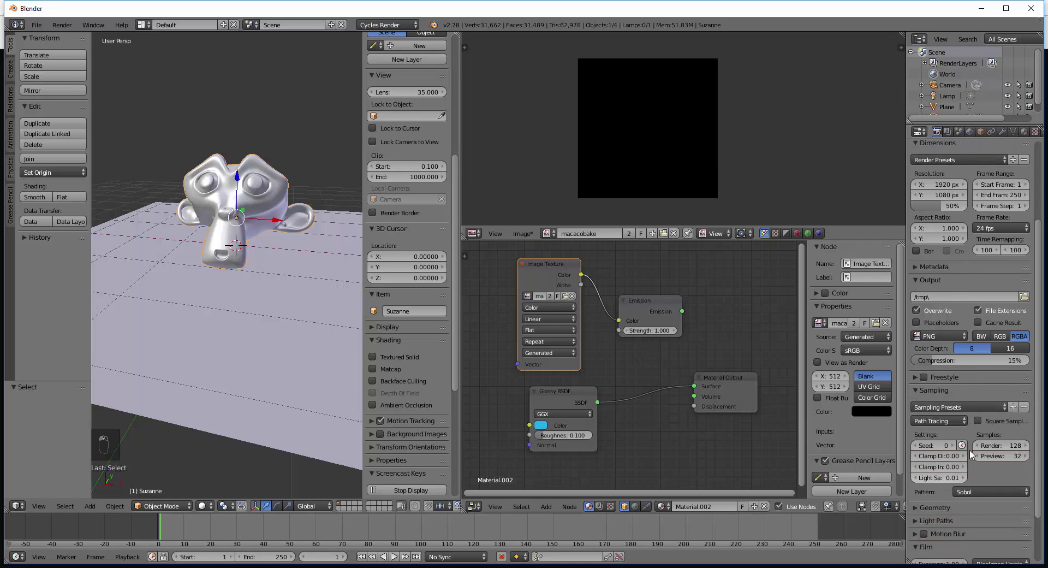
scroll(929, 385, down, 3)
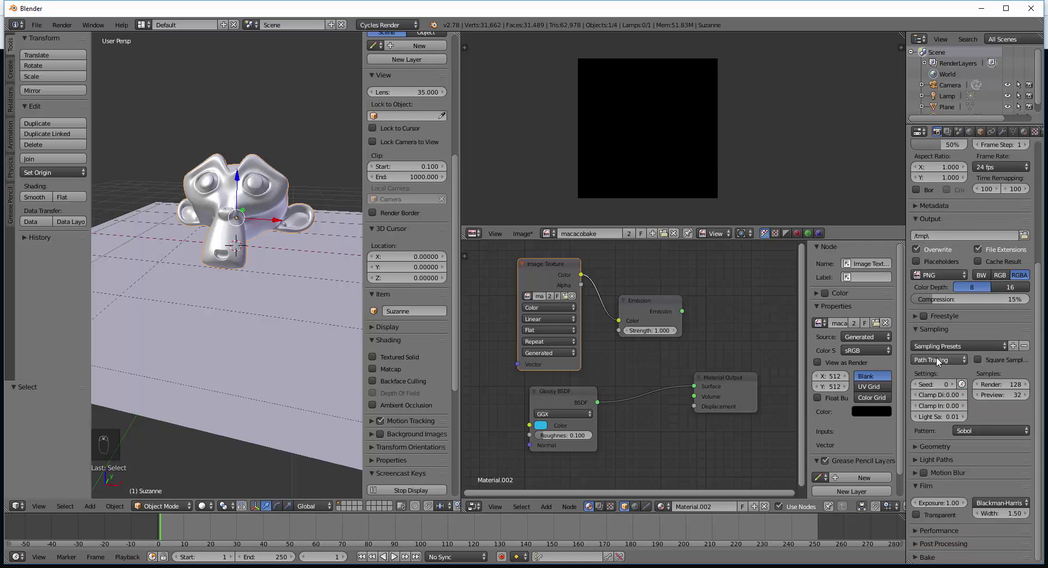
click(1009, 385)
text(50)
key(Tab)
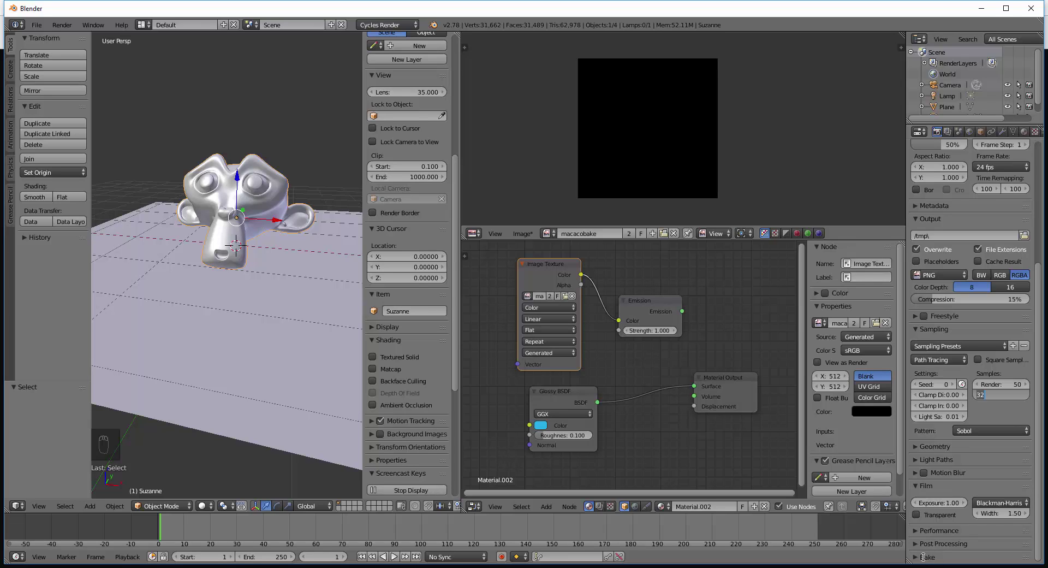
key(Return)
Bake the monkey with the Combined bake type into the "macacobake" image and check the baked texture.
click(927, 558)
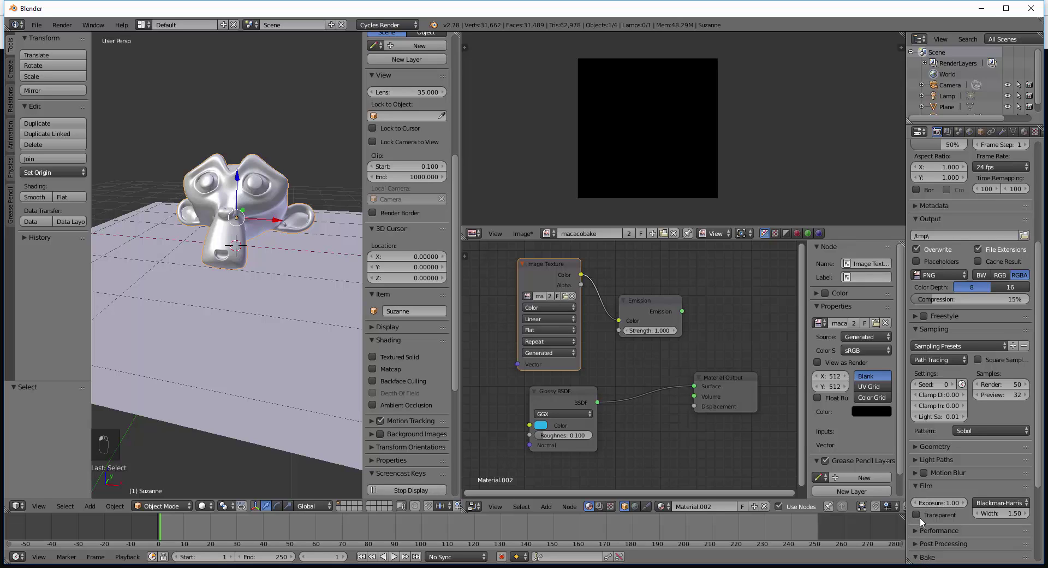
scroll(923, 491, down, 5)
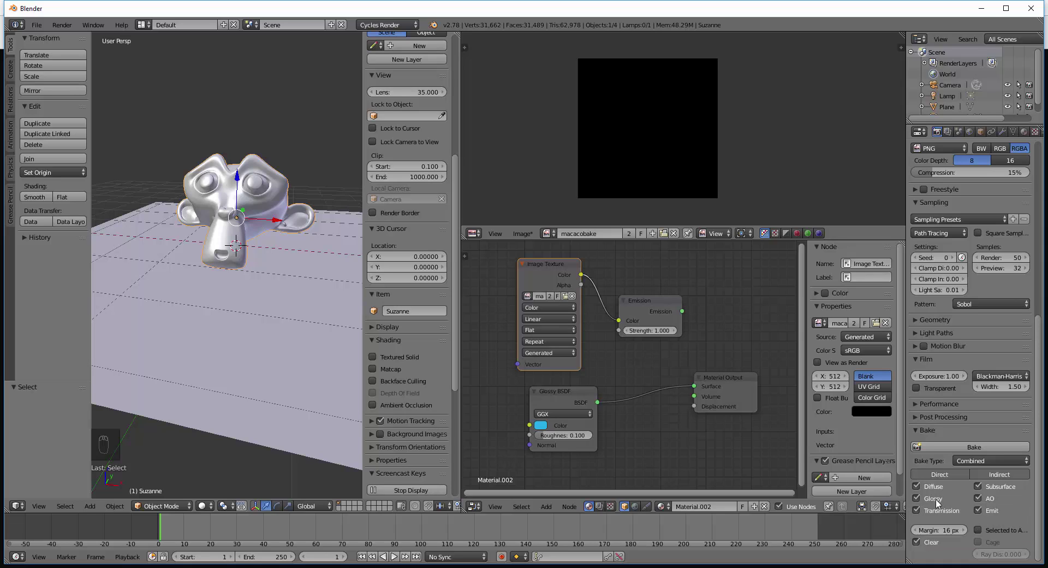
click(954, 448)
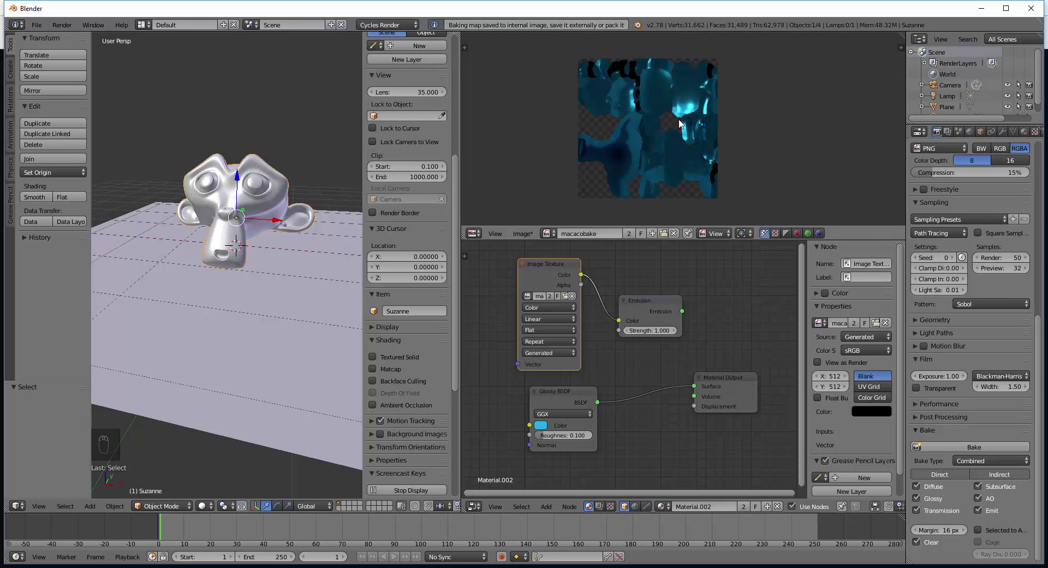
scroll(674, 115, up, 3)
scroll(673, 113, down, 3)
middle_drag(709, 136, 737, 141)
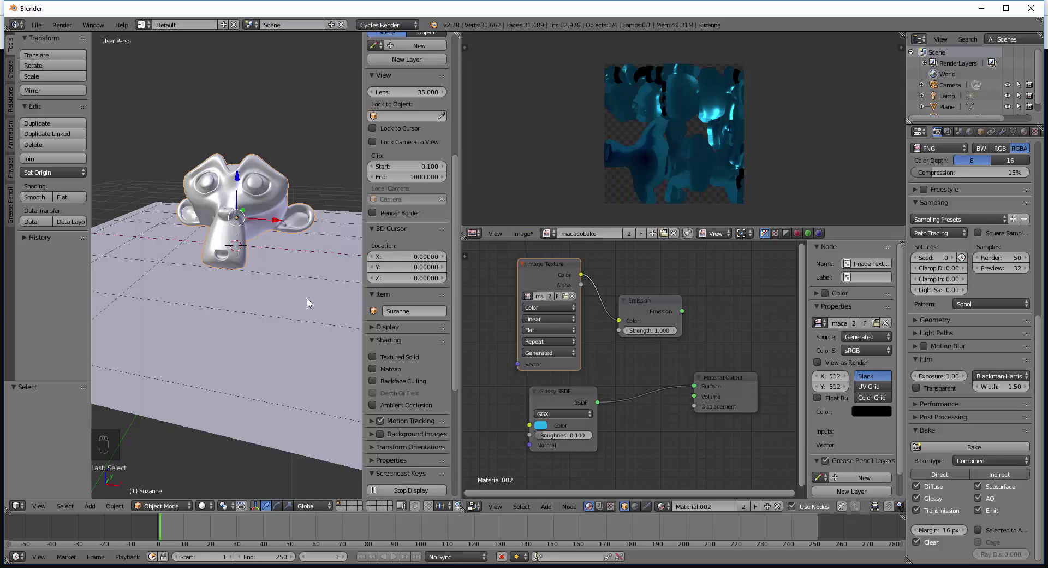
Select the plane with its "piso bake" image and texture node active, bake it as Combined, and inspect the baked shadow.
right_click(290, 298)
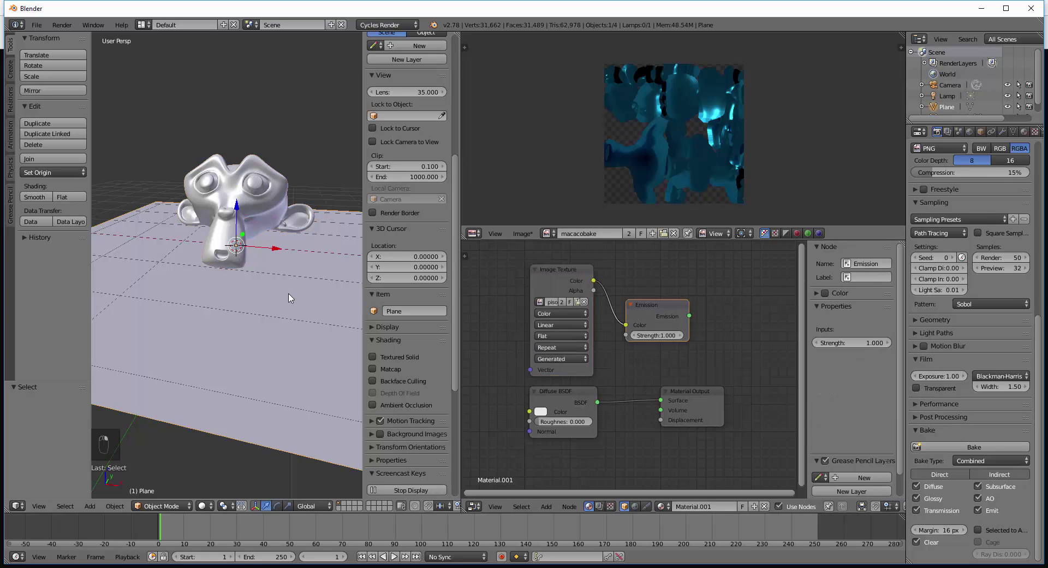
click(549, 233)
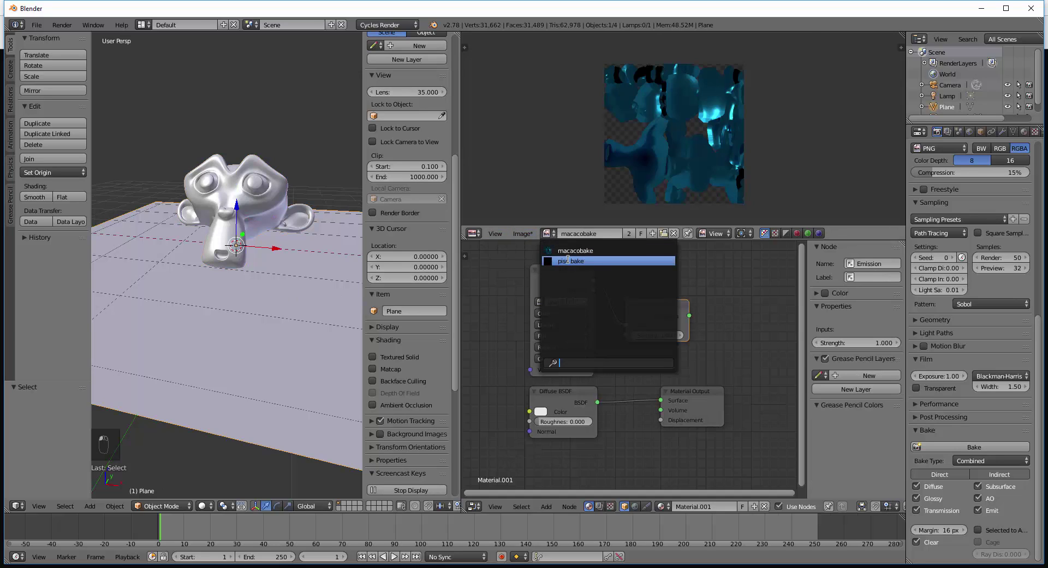
click(567, 261)
click(548, 271)
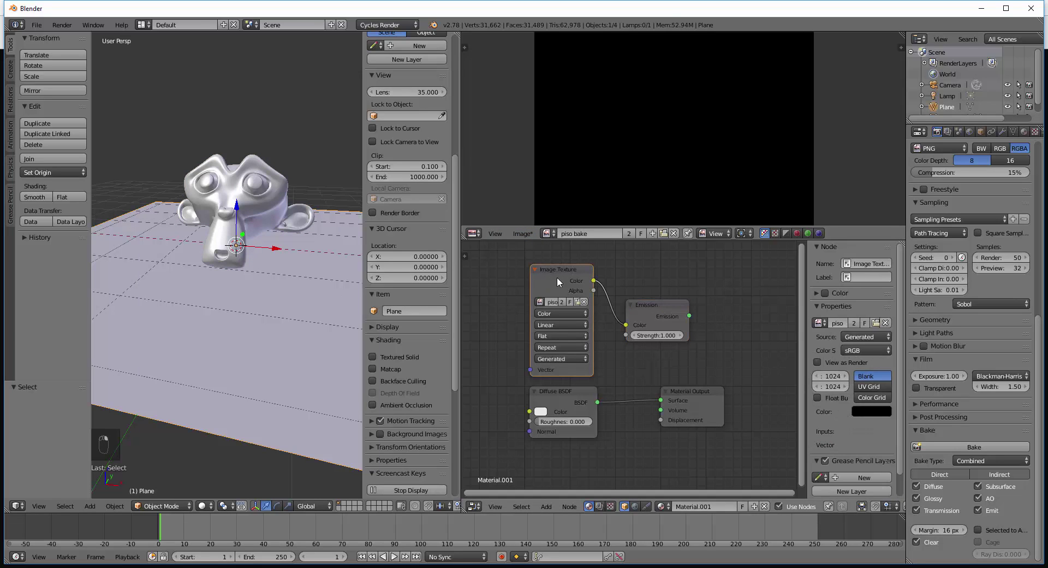
click(974, 447)
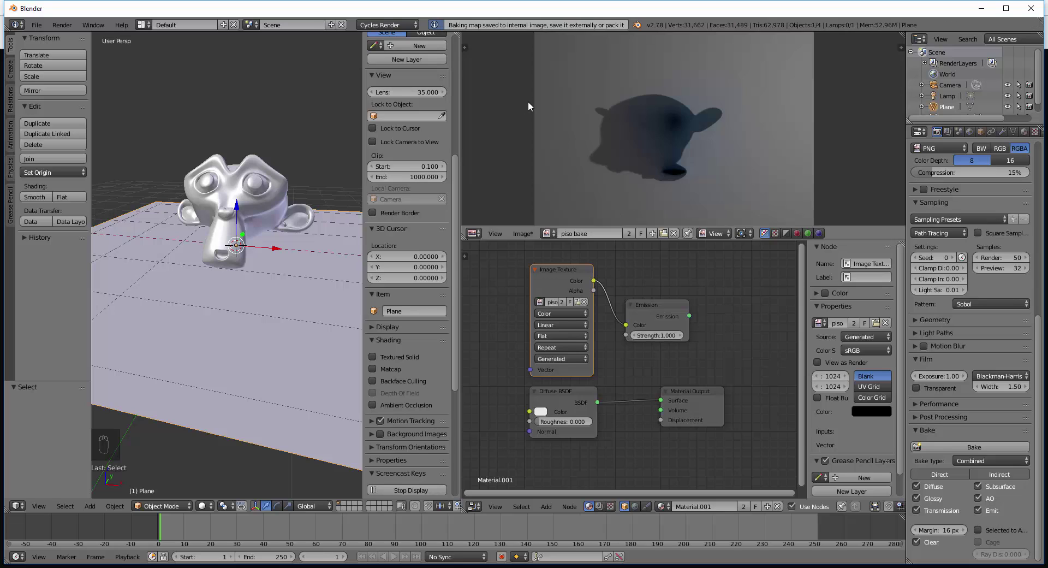
mouse_move(621, 110)
middle_down()
mouse_move(605, 119)
mouse_move(628, 121)
middle_up()
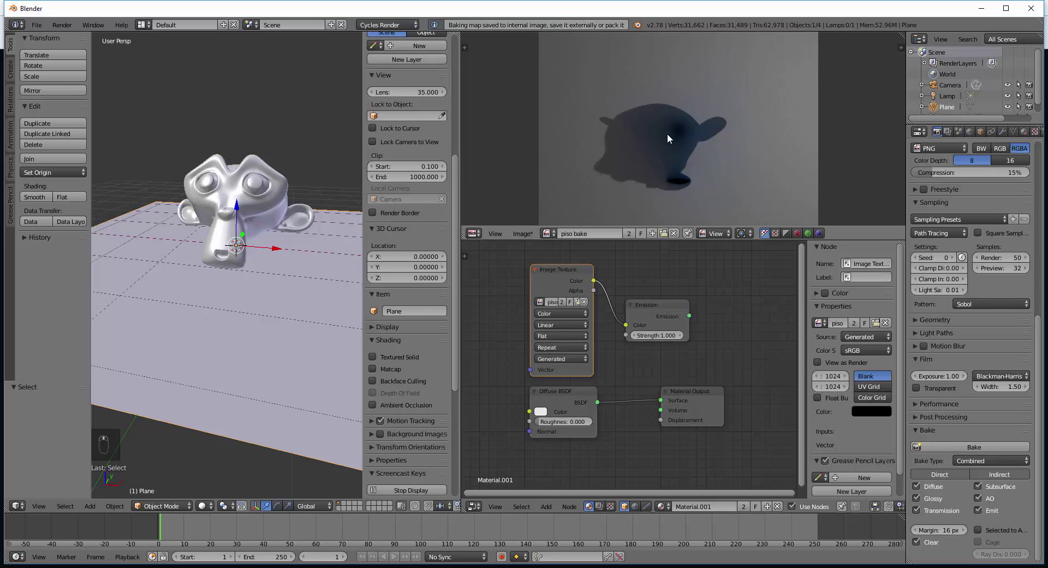
scroll(667, 134, up, 5)
scroll(669, 138, down, 3)
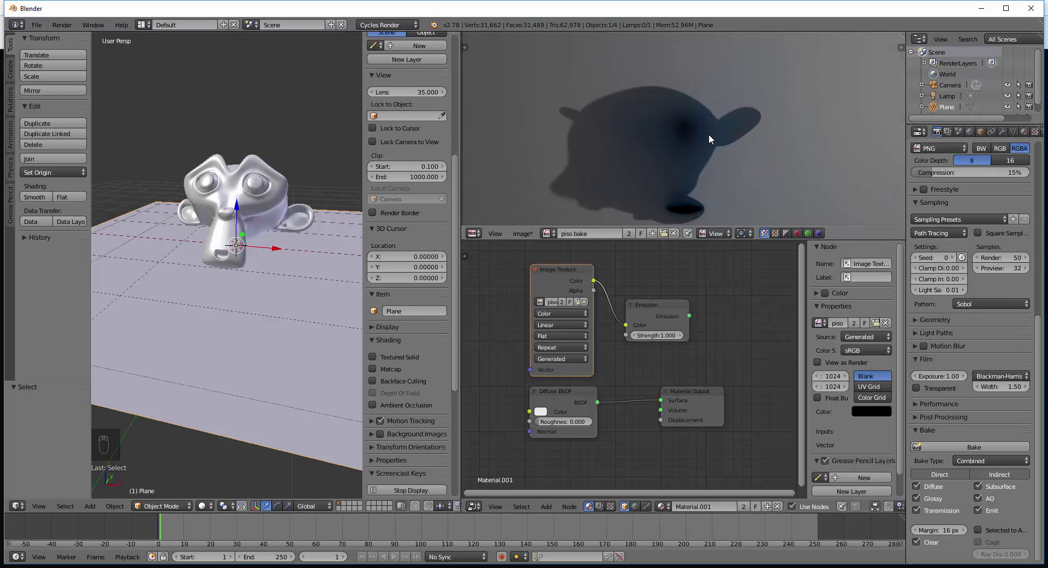
scroll(686, 101, up, 2)
scroll(754, 99, up, 4)
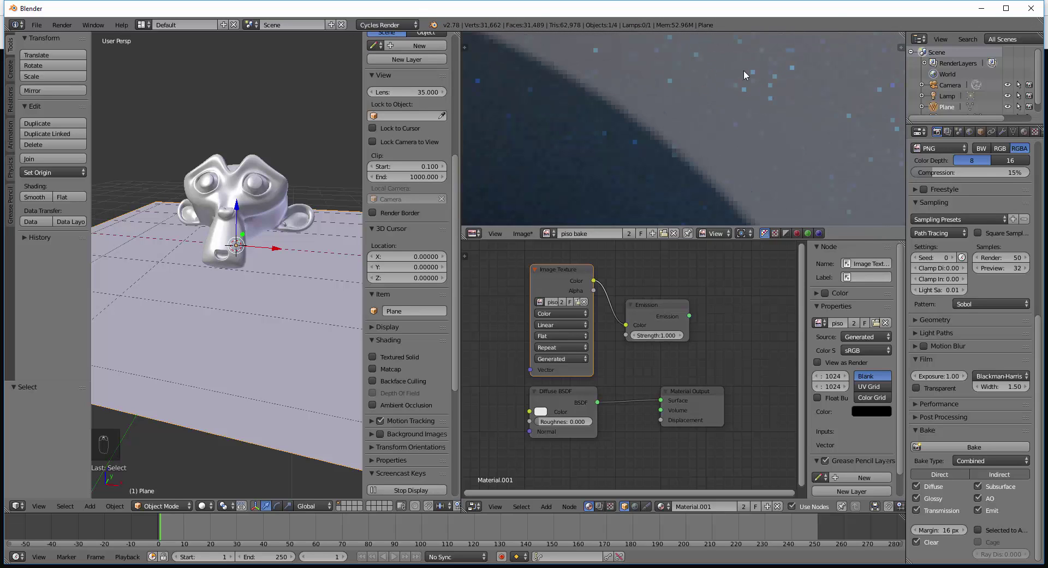
View the whole baked shadow in the "piso bake" image and switch the 3D viewport to Material shading.
scroll(732, 87, down, 5)
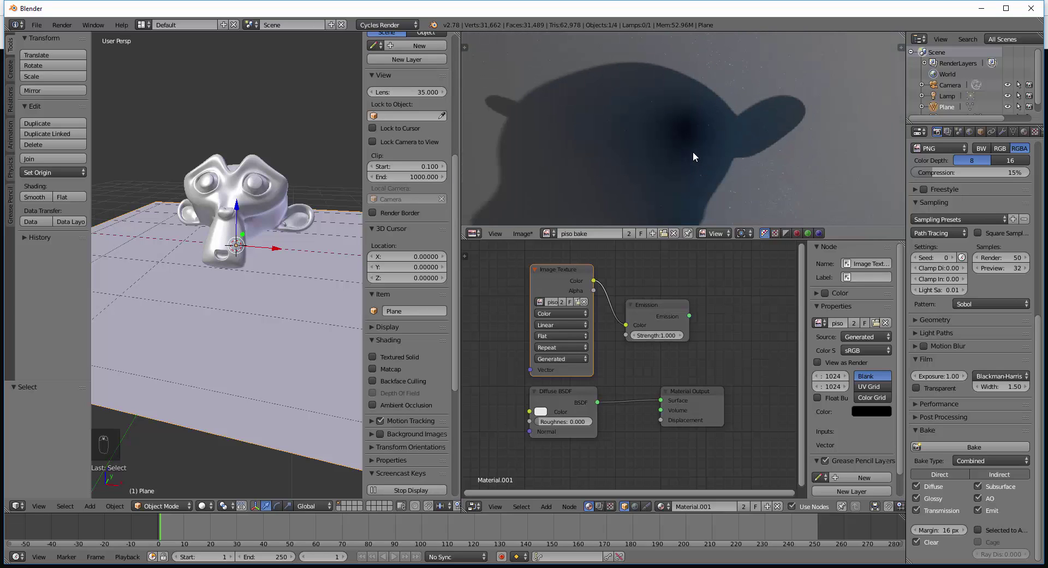
scroll(694, 156, down, 3)
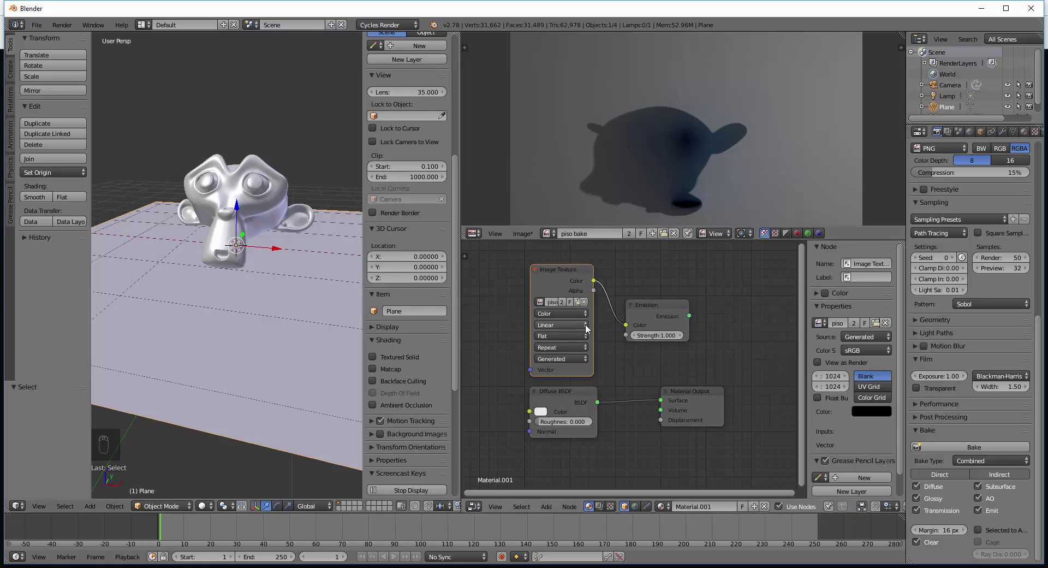
click(203, 506)
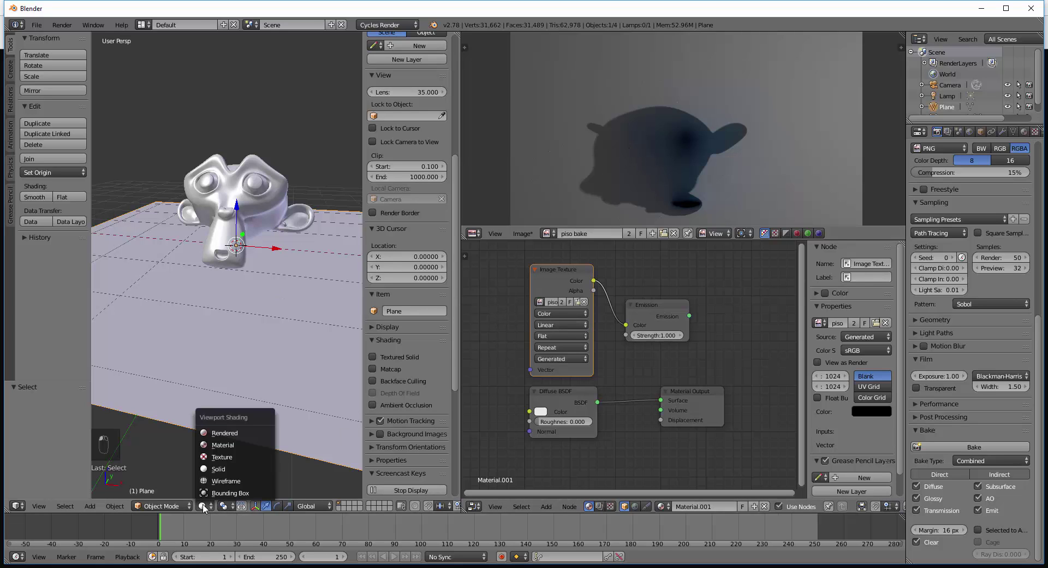
click(213, 443)
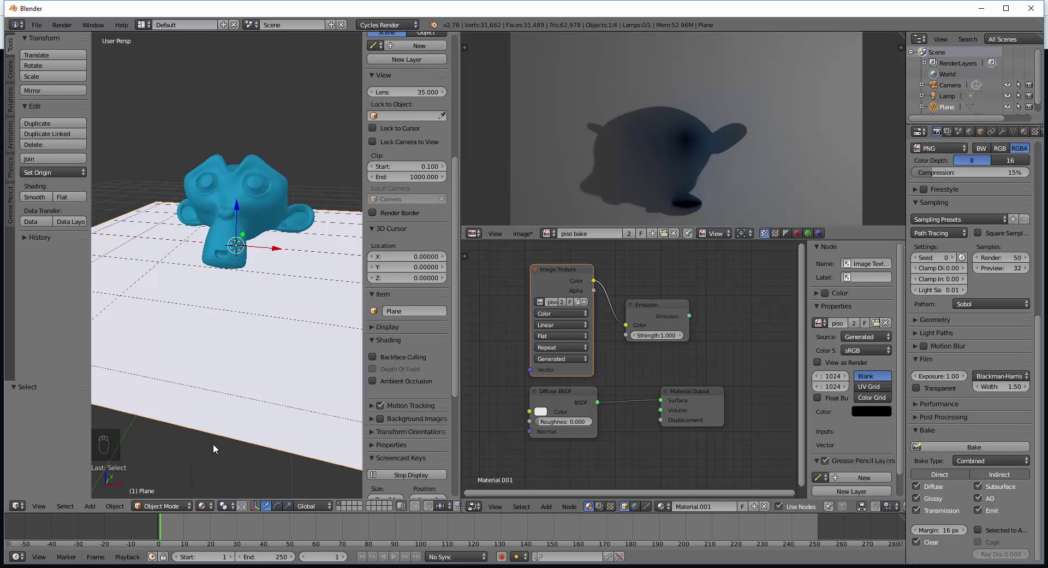
middle_drag(234, 328, 267, 329)
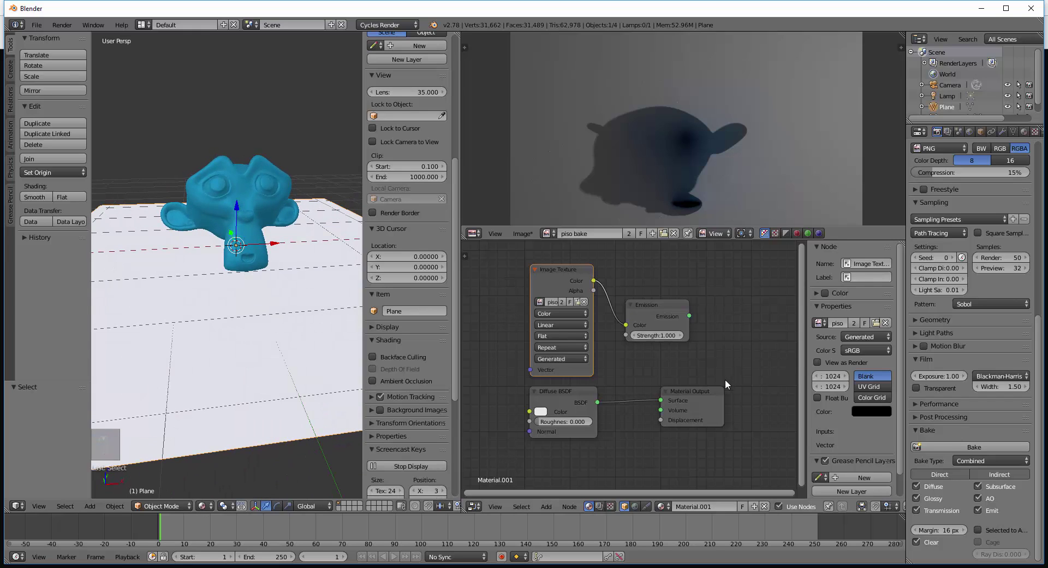
Connect the Emission node to the Material Output's Surface in the plane's material and in the monkey's material, replacing the Diffuse and Glossy links.
drag(697, 390, 745, 363)
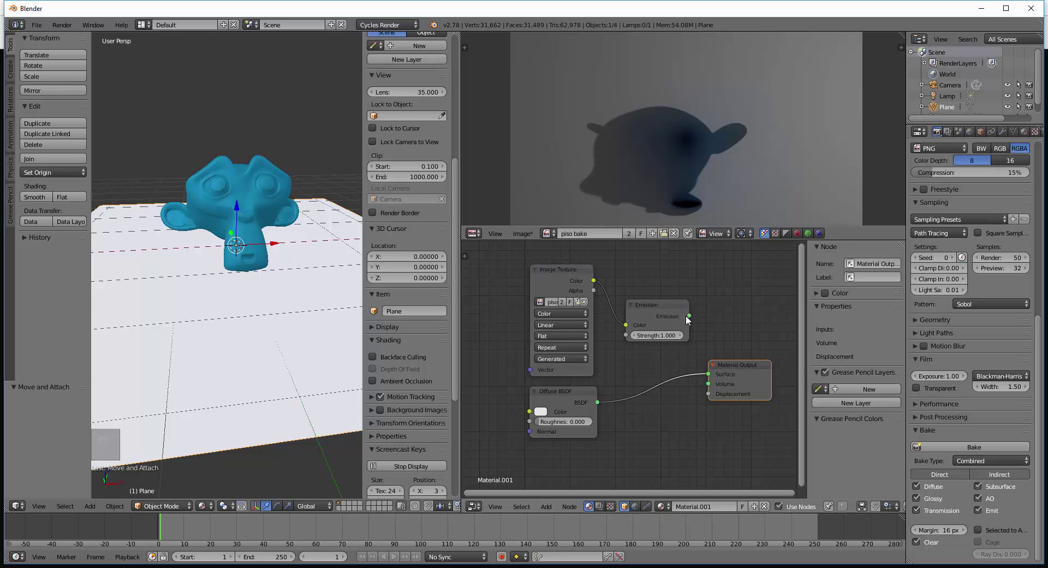
drag(689, 316, 708, 374)
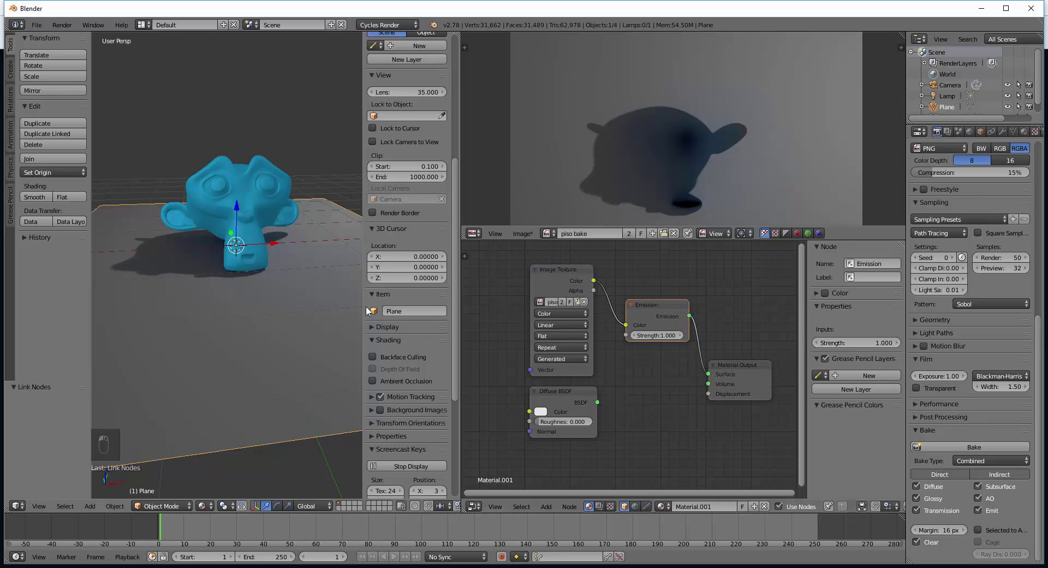
right_click(252, 189)
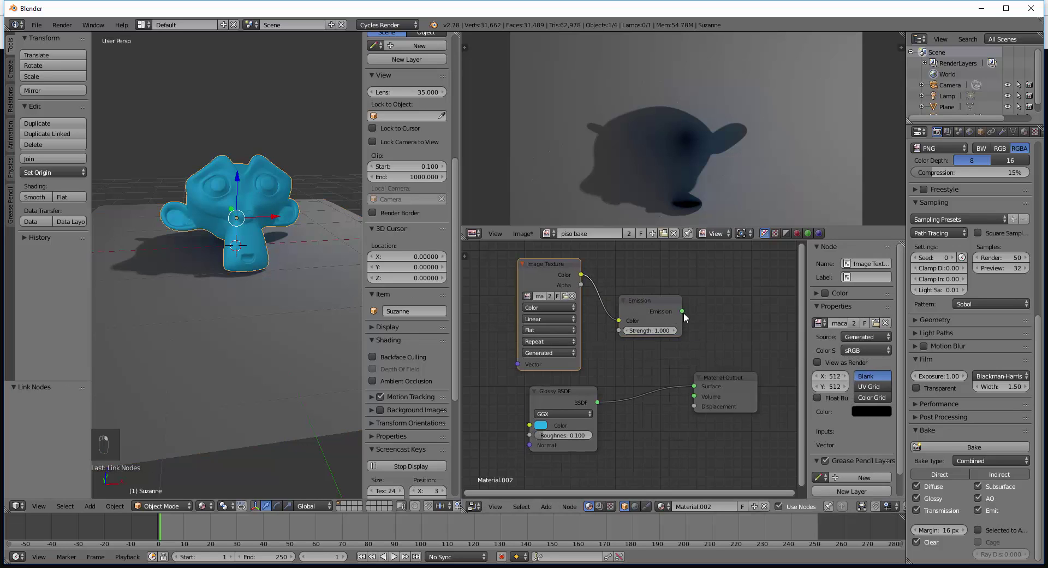
drag(683, 311, 694, 386)
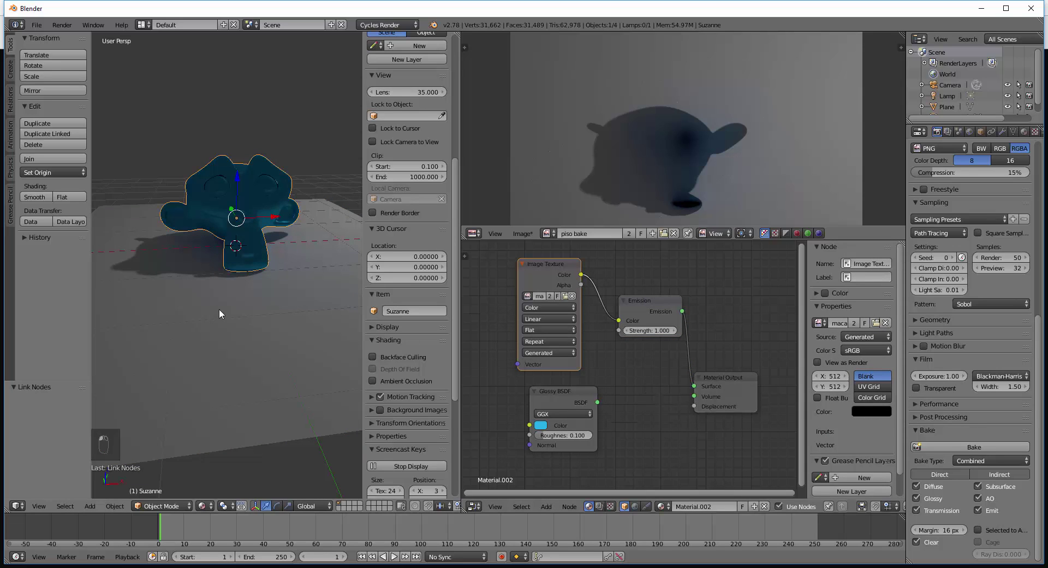
Deselect everything and examine the baked highlights on the monkey and its baked shadow on the plane from several angles and distances.
middle_drag(218, 309, 263, 285)
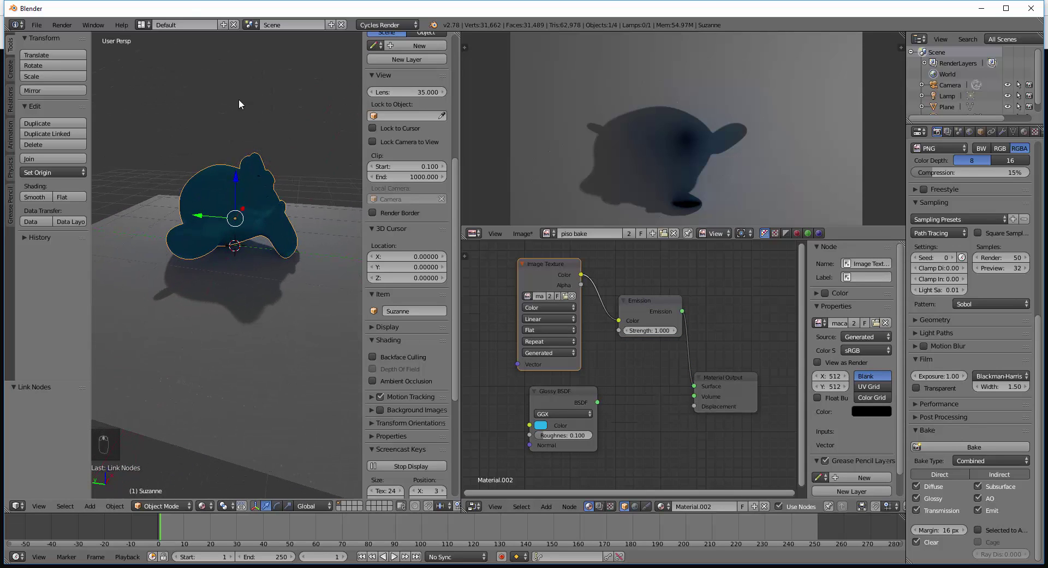
click(276, 83)
key(a)
middle_drag(281, 200, 149, 223)
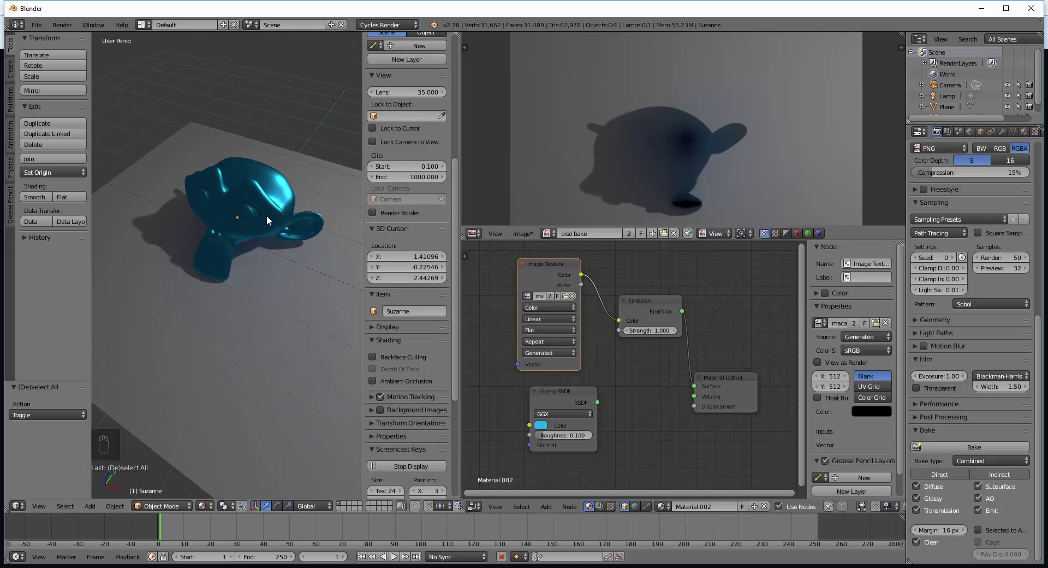
scroll(267, 215, up, 6)
middle_drag(262, 227, 175, 245)
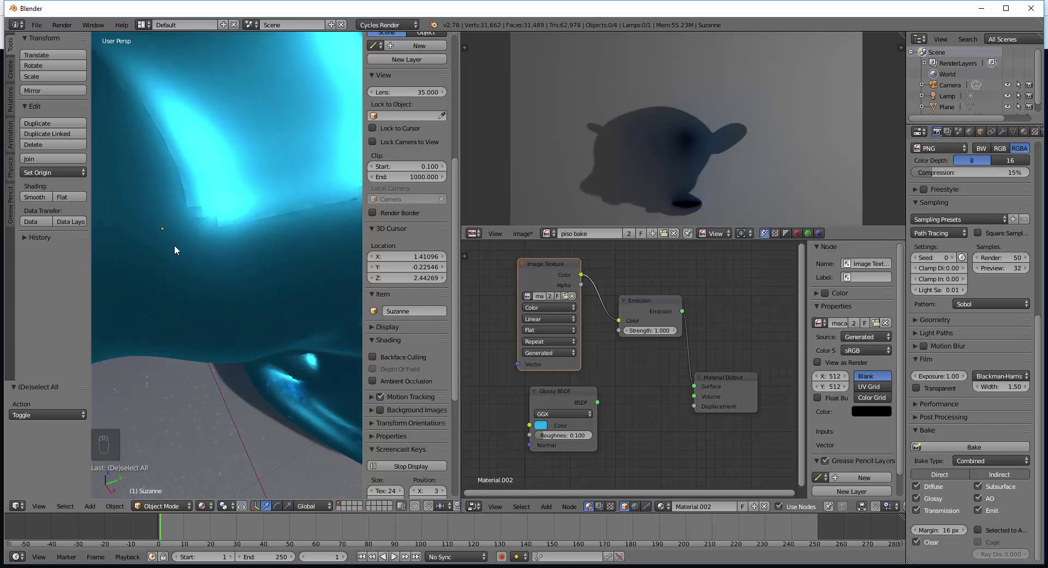
scroll(162, 242, down, 7)
middle_drag(216, 341, 100, 398)
scroll(176, 305, down, 4)
scroll(285, 283, up, 6)
scroll(244, 320, down, 5)
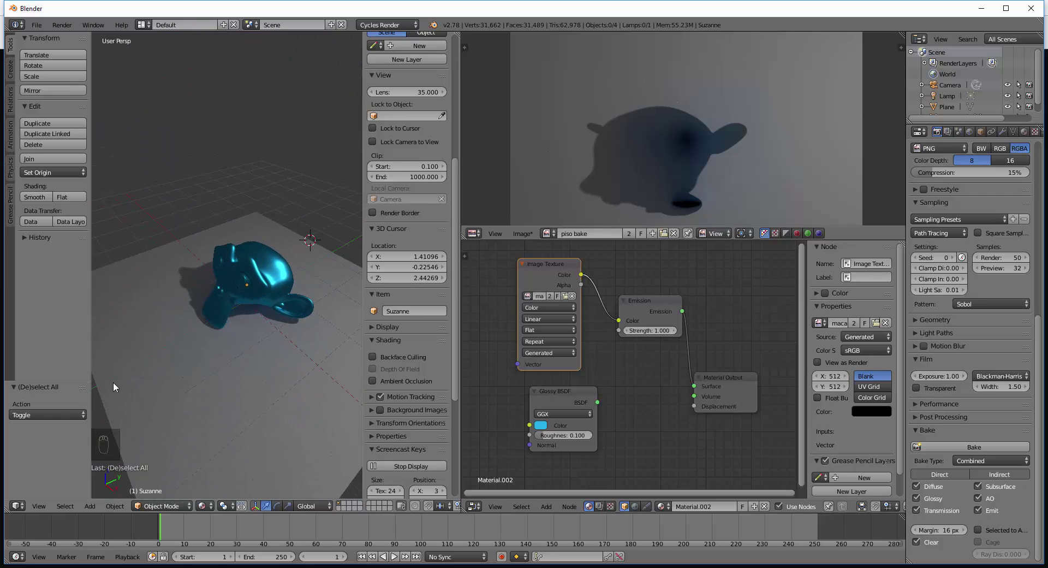
middle_drag(207, 367, 308, 356)
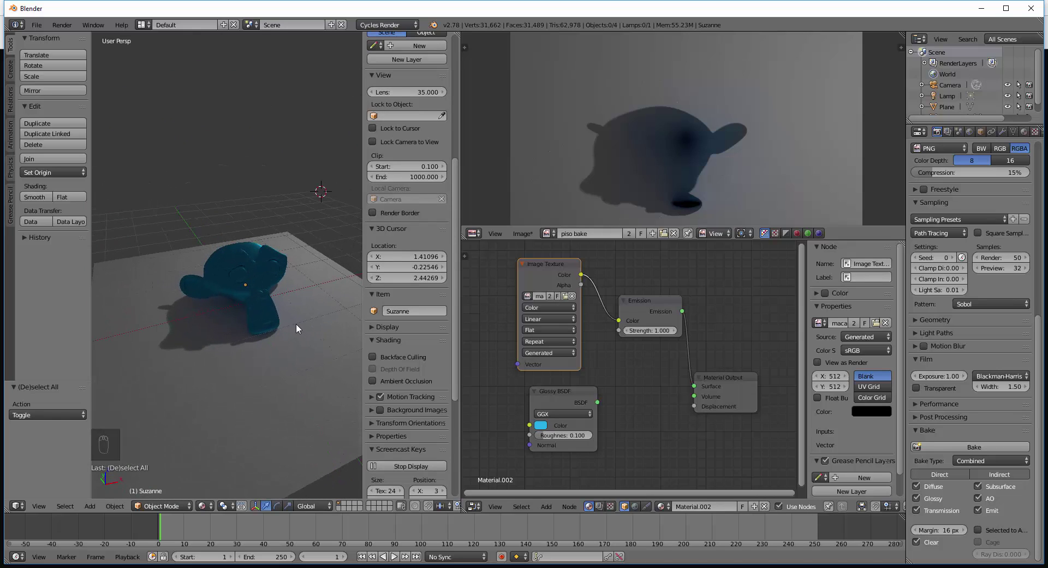
Try moving the monkey about -1.9 units along X away from its baked shadow, and undo the move.
right_click(240, 266)
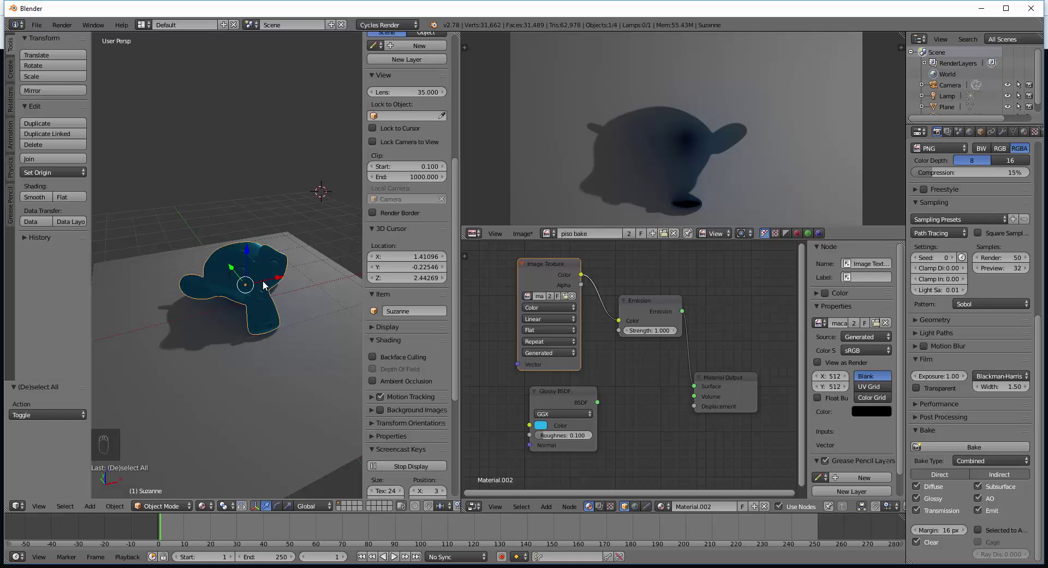
key(g)
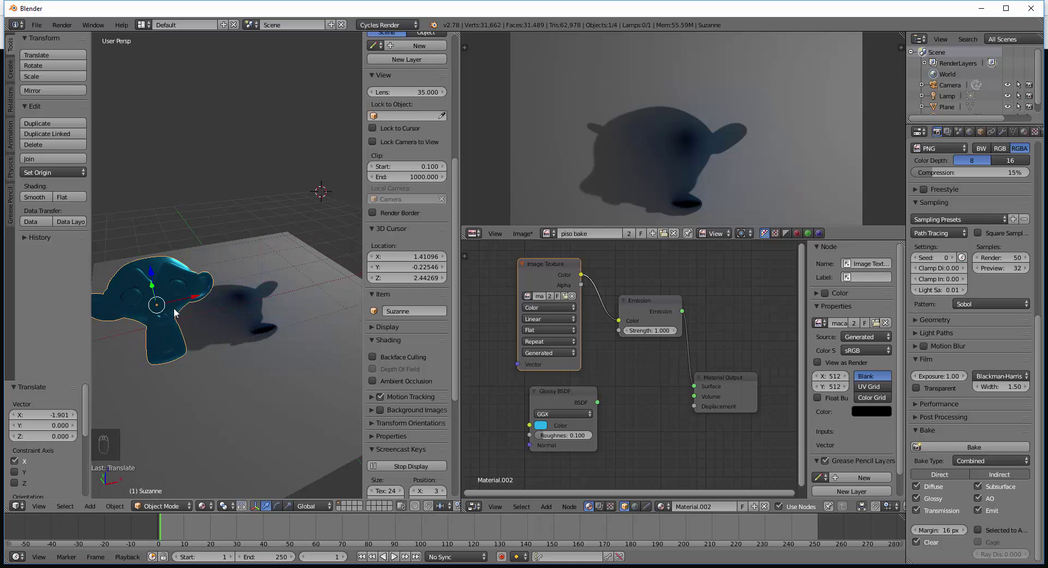
click(174, 313)
key(ctrl+z)
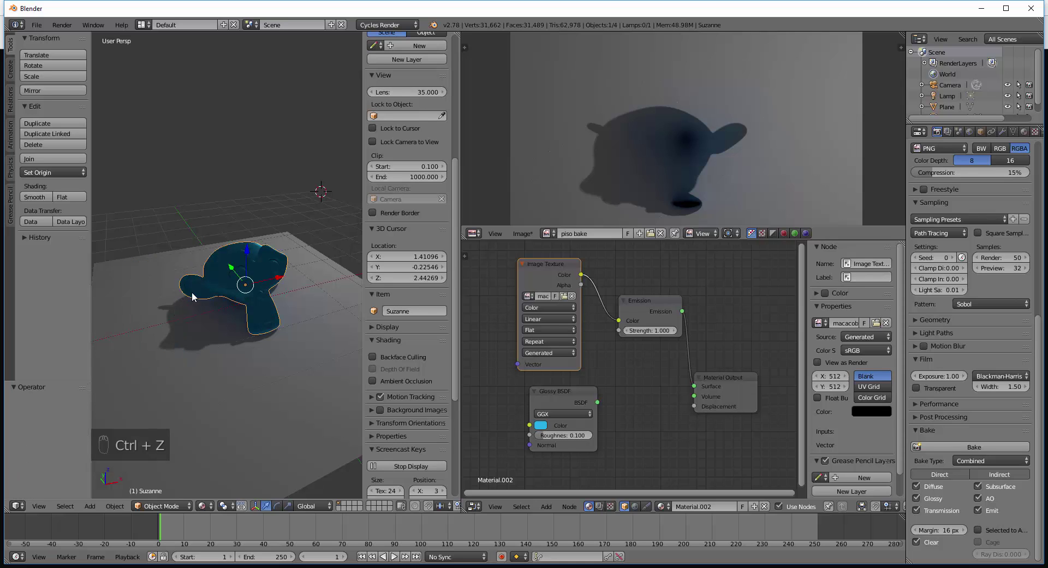
middle_drag(214, 326, 207, 350)
scroll(223, 344, down, 5)
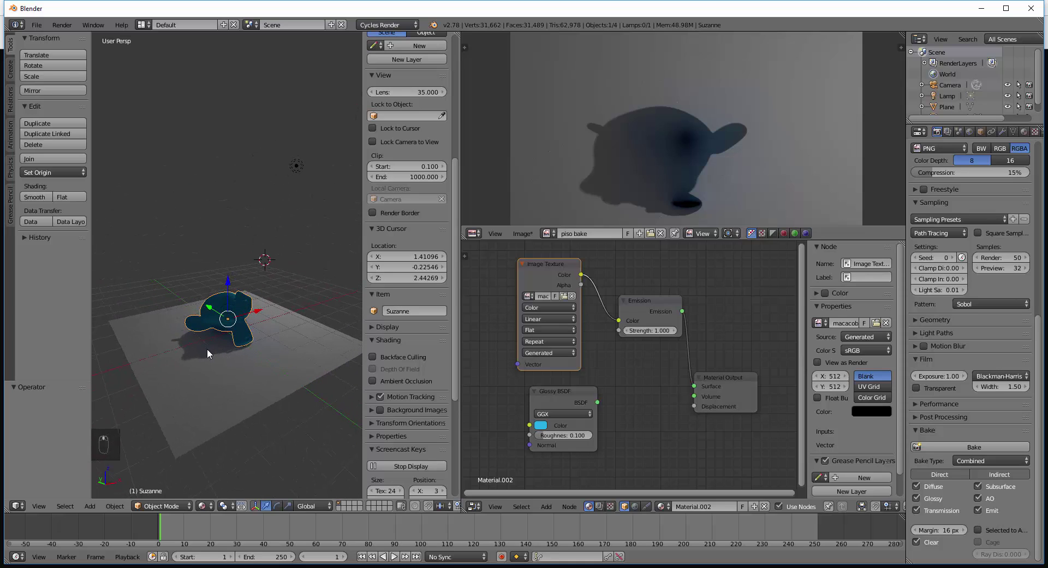